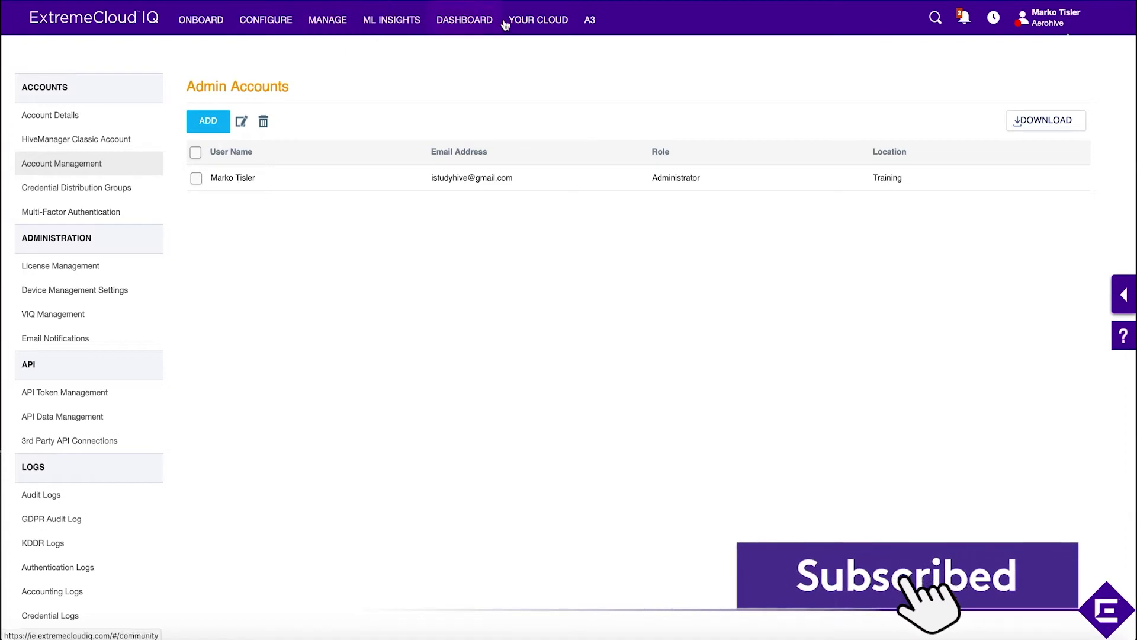
Select access point AH-6e3d80 in the MANAGE devices list and open its details.
{"action": "left_click", "coordinate": [328, 24]}
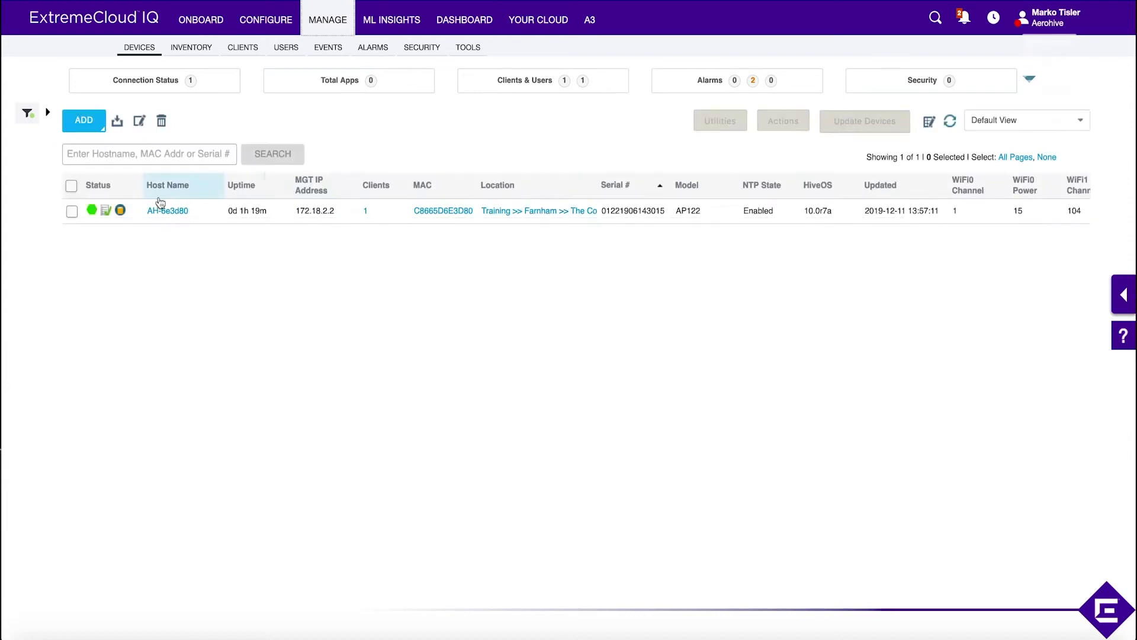
{"action": "left_click", "coordinate": [72, 186]}
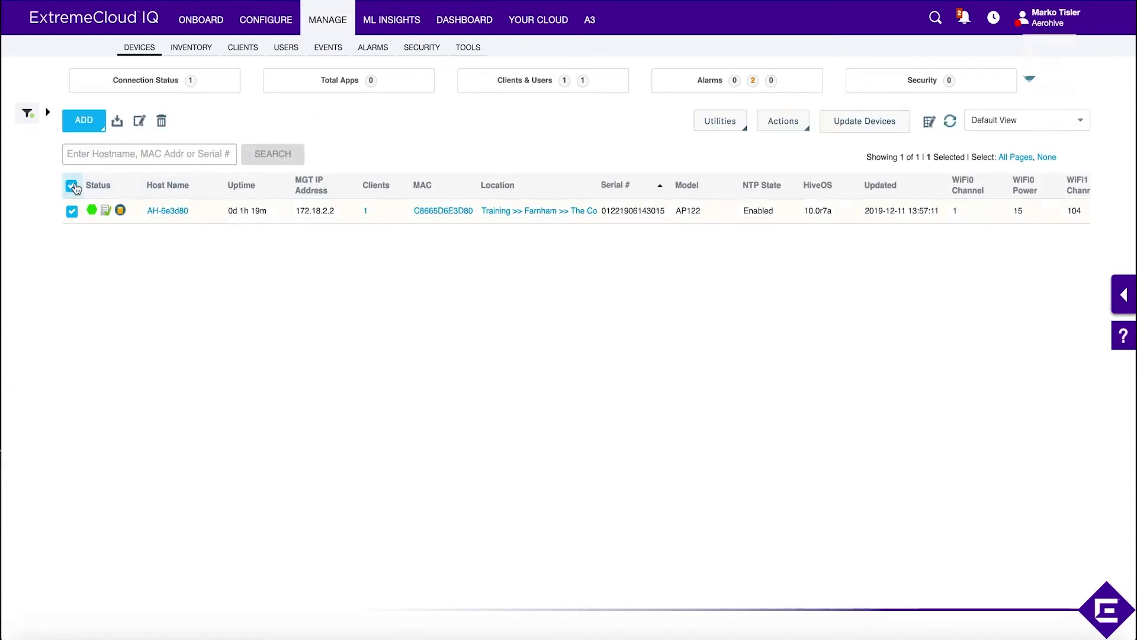
{"action": "left_click", "coordinate": [174, 211]}
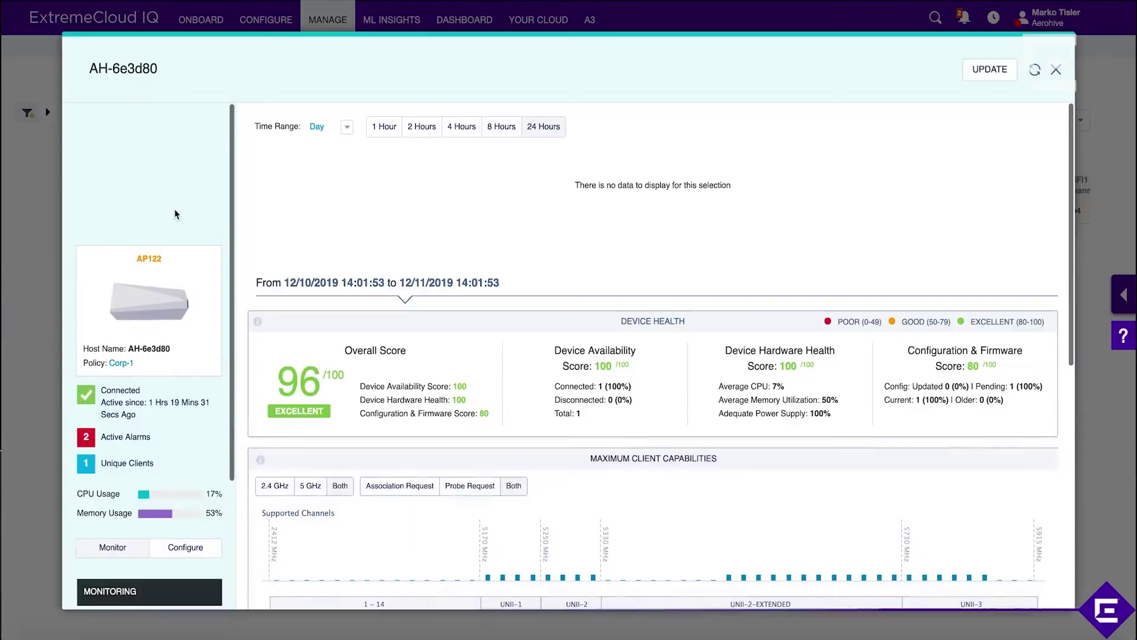
Replace host name AH-6e3d80 with AP-Lab in Device Configuration and save.
{"action": "scroll", "coordinate": [183, 401], "scroll_direction": "down", "scroll_amount": 3}
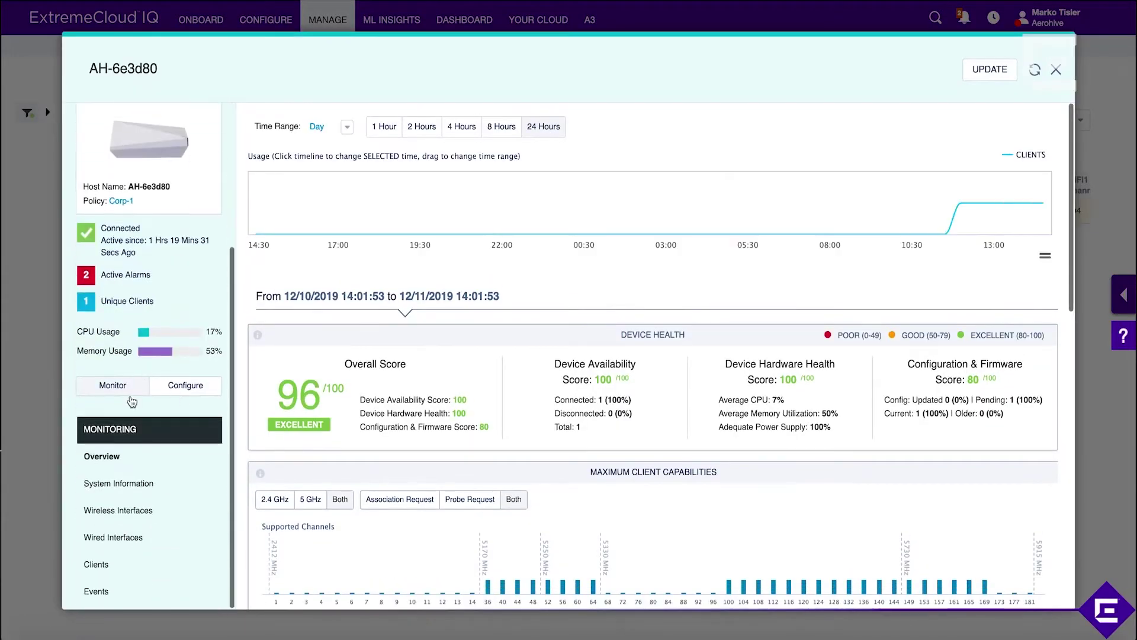
{"action": "left_click", "coordinate": [113, 386]}
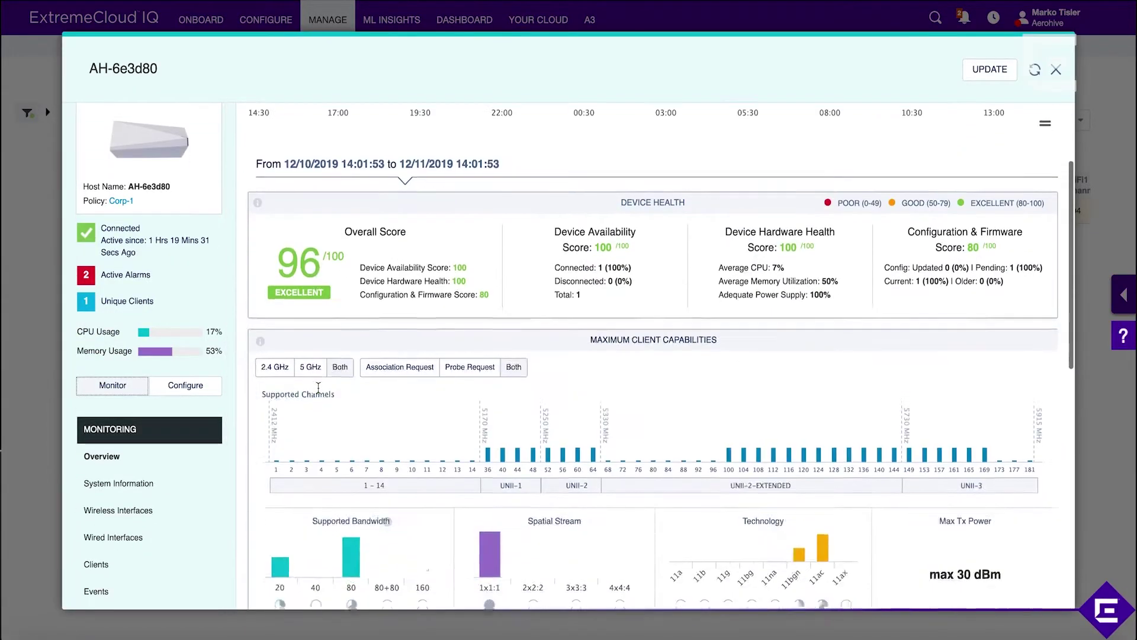
{"action": "left_click", "coordinate": [197, 382]}
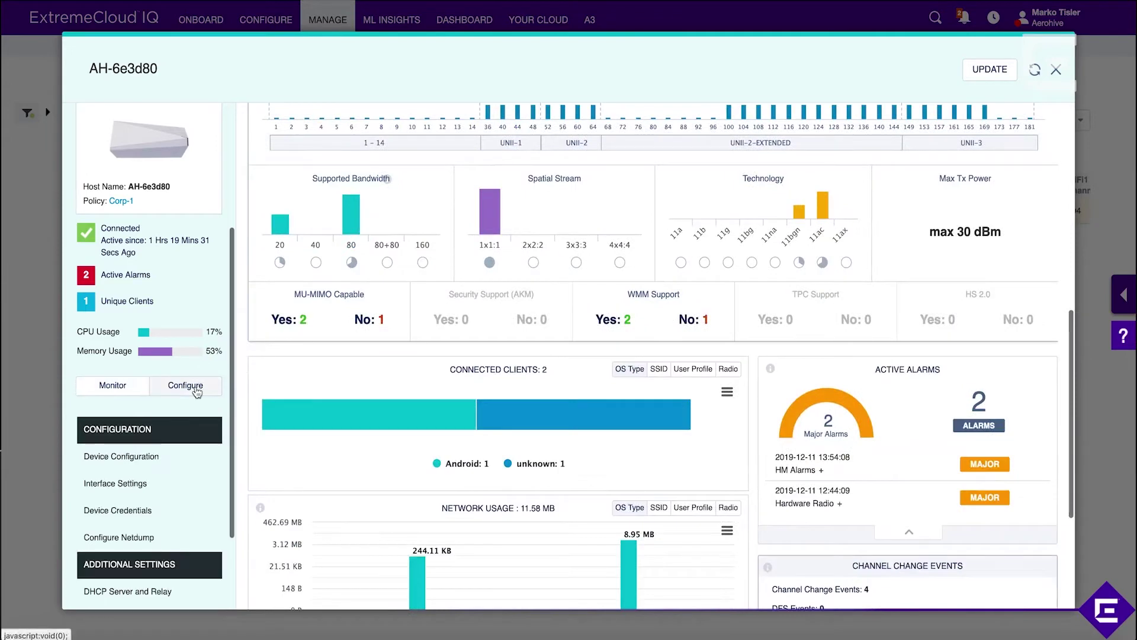
{"action": "left_click", "coordinate": [160, 477]}
{"action": "left_click", "coordinate": [158, 458]}
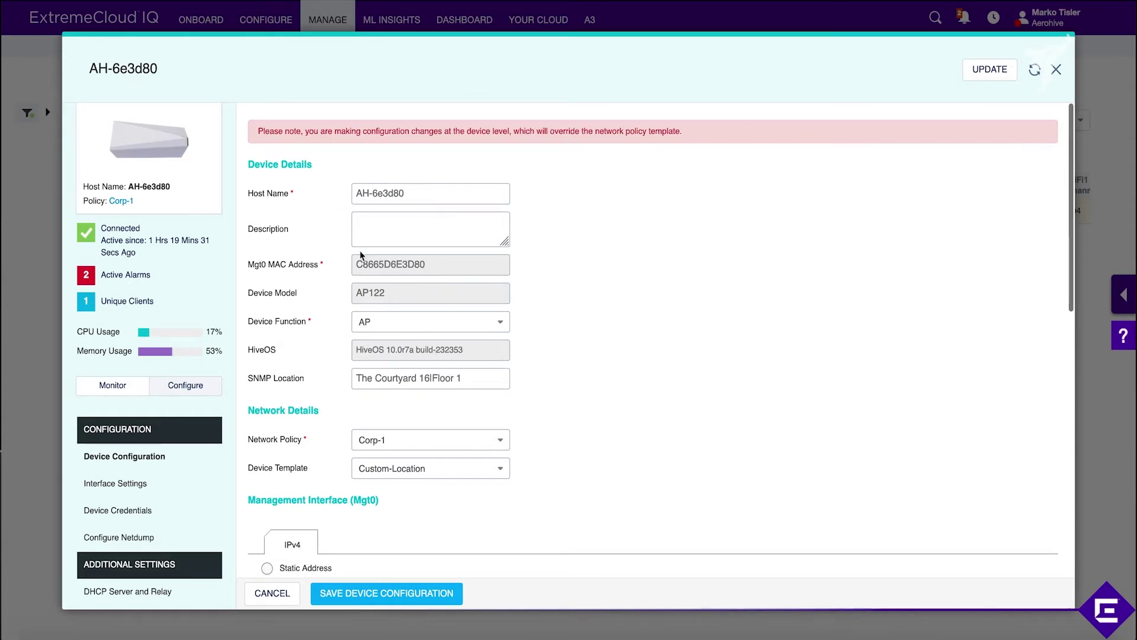
{"action": "double_click", "coordinate": [412, 194]}
{"action": "triple_click", "coordinate": [411, 194]}
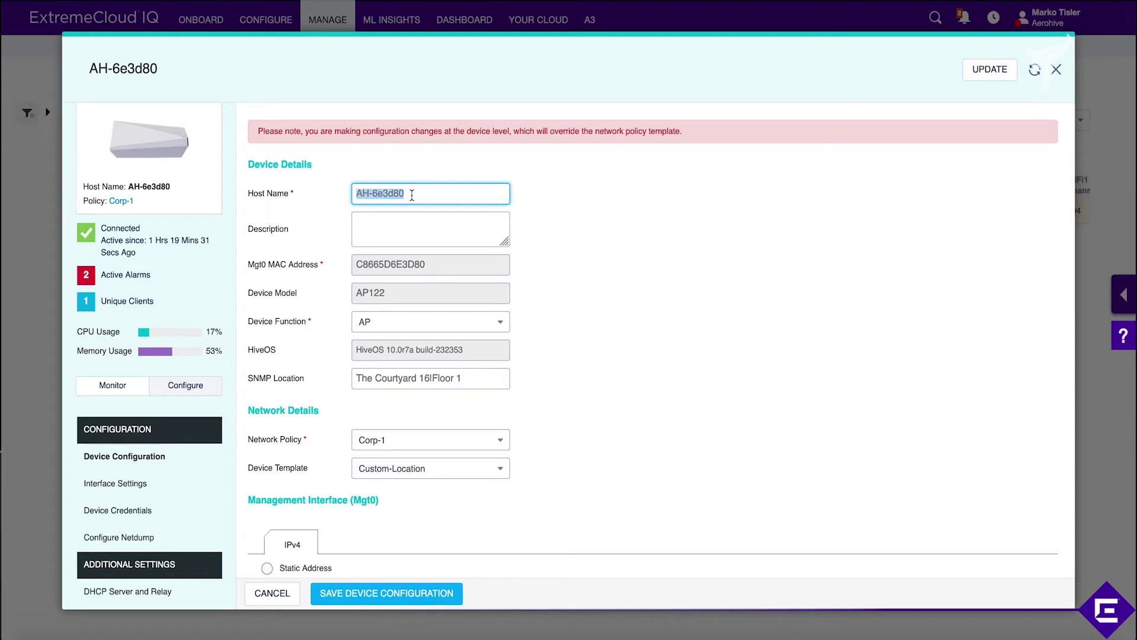
{"action": "type", "text": "AP"}
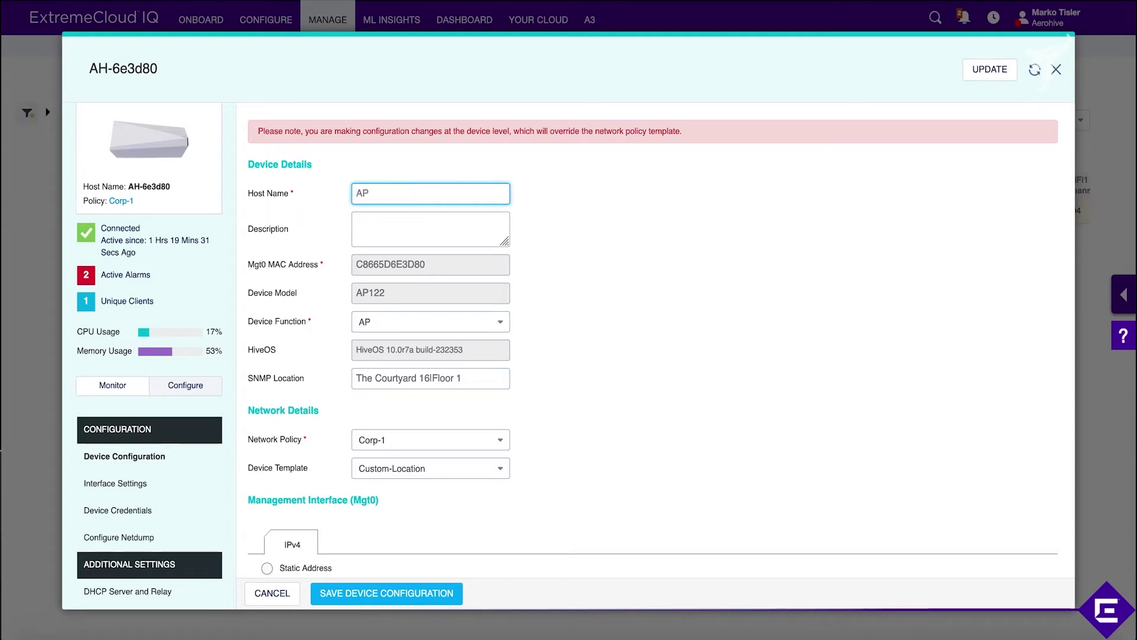
{"action": "type", "text": "-Lab"}
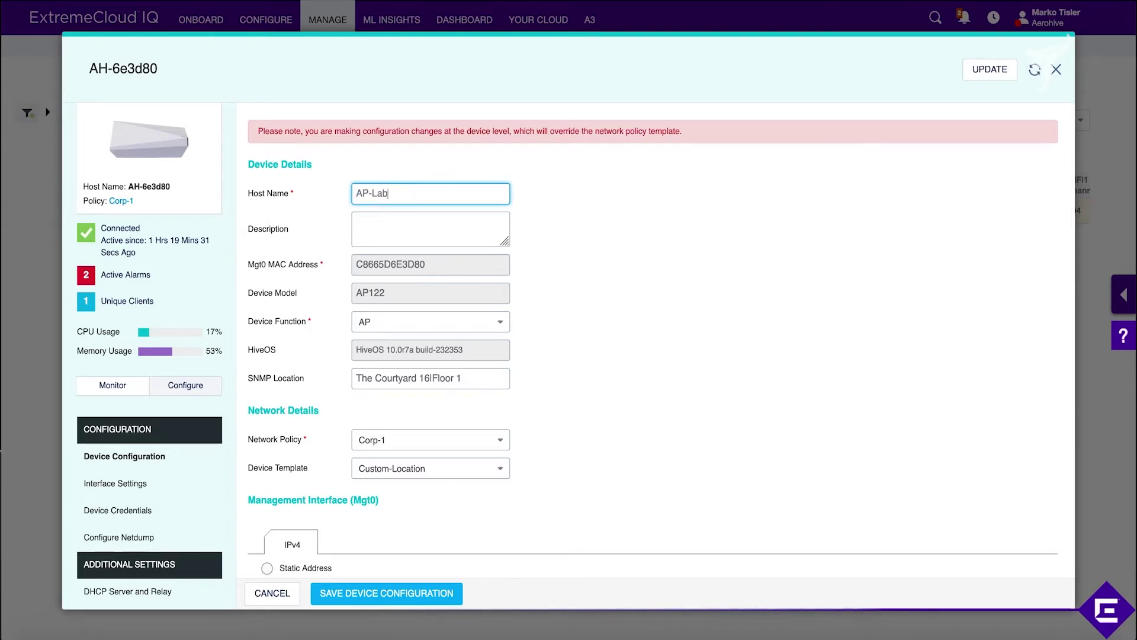
{"action": "left_click", "coordinate": [343, 594]}
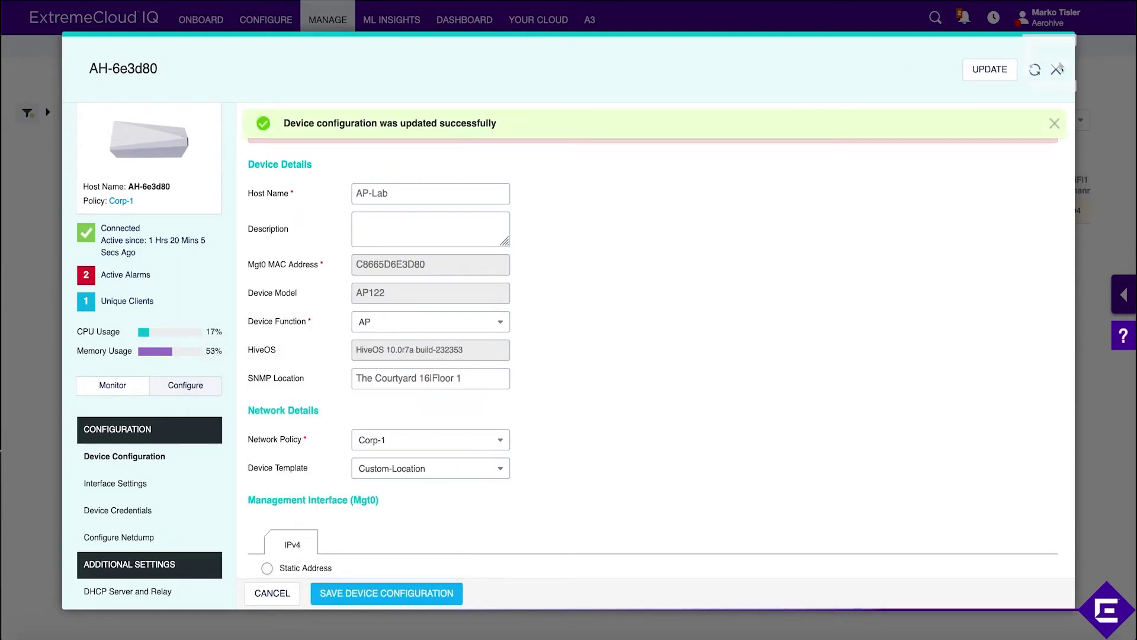
Enable the HiveOS upgrade option and browse the specific AP122 firmware versions.
{"action": "left_click", "coordinate": [989, 70]}
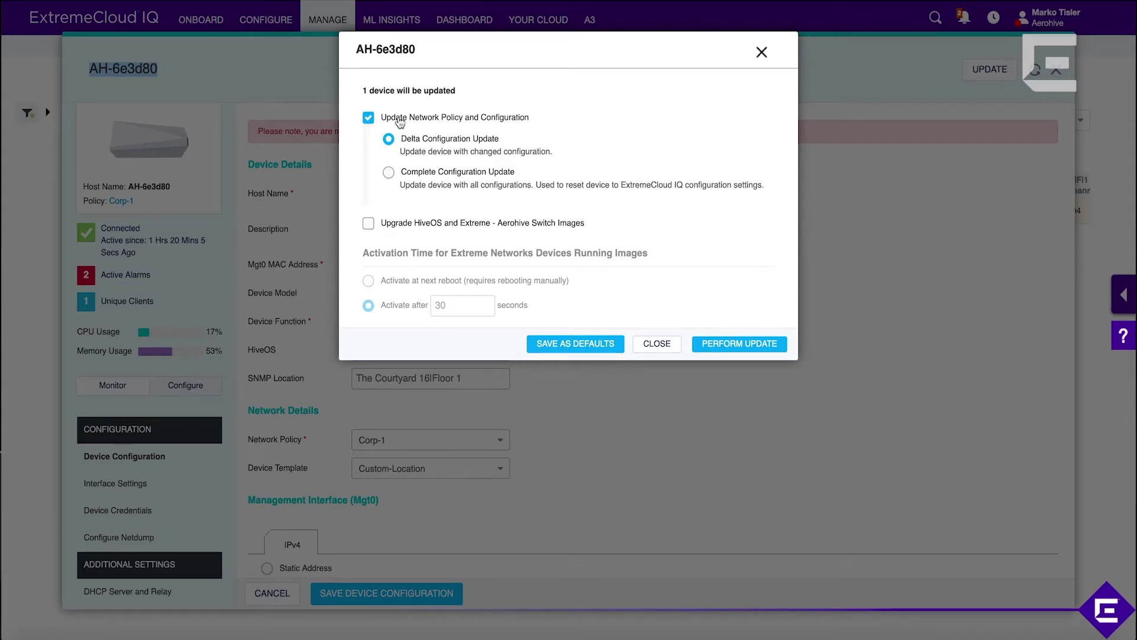
{"action": "left_click", "coordinate": [458, 235]}
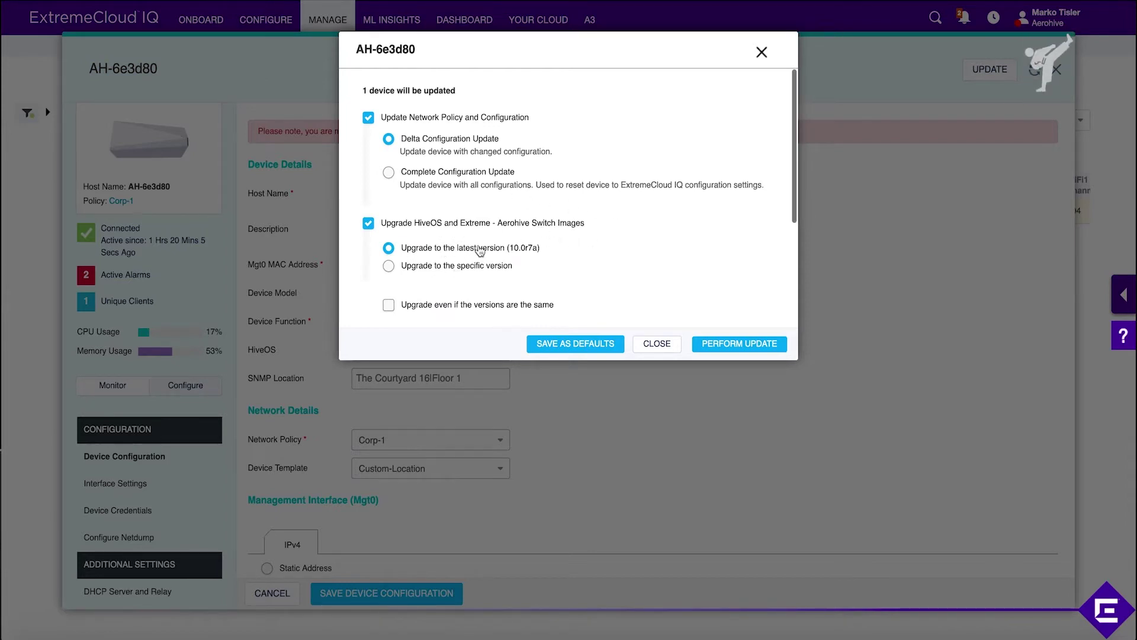
{"action": "left_click", "coordinate": [507, 265]}
{"action": "scroll", "coordinate": [564, 279], "scroll_direction": "down", "scroll_amount": 2}
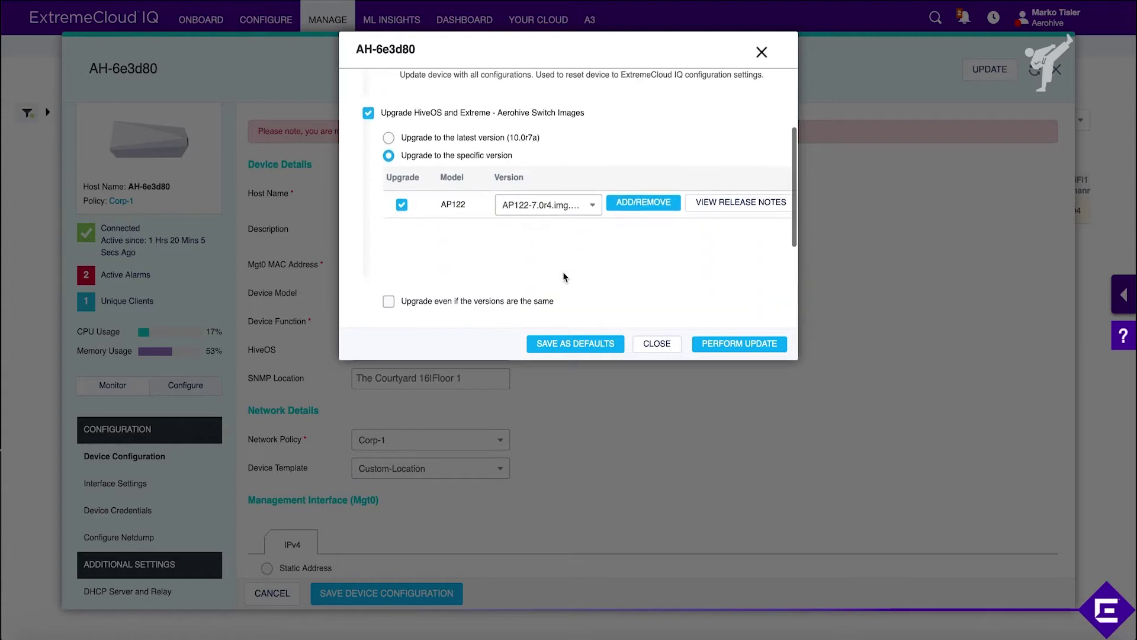
{"action": "left_click", "coordinate": [595, 204]}
{"action": "scroll", "coordinate": [581, 257], "scroll_direction": "down", "scroll_amount": 3}
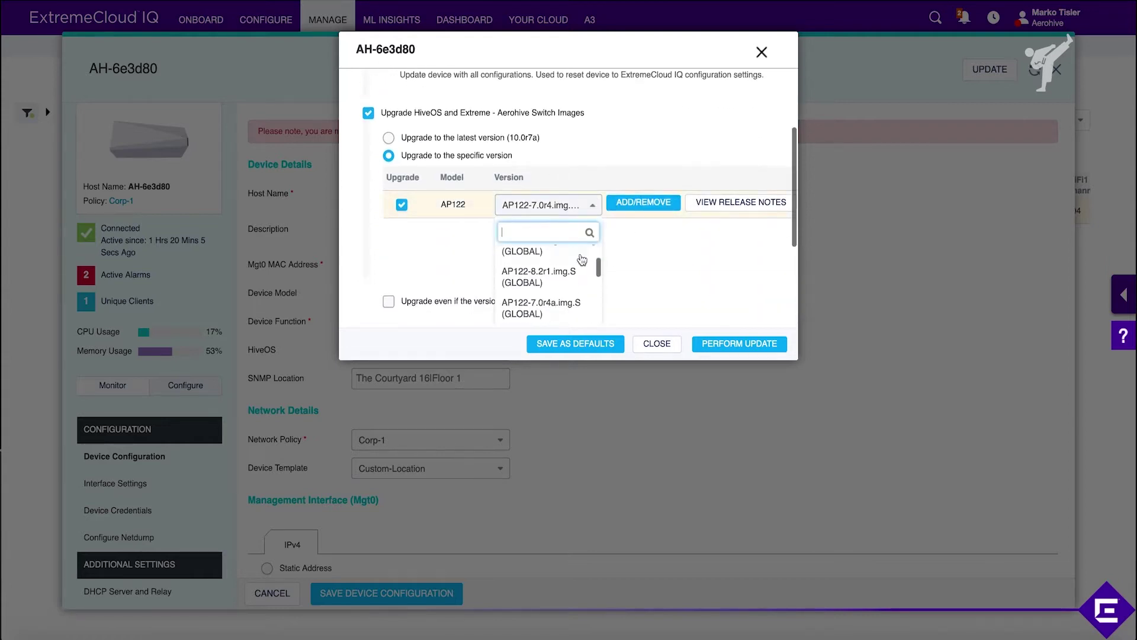
{"action": "scroll", "coordinate": [583, 259], "scroll_direction": "up", "scroll_amount": 4}
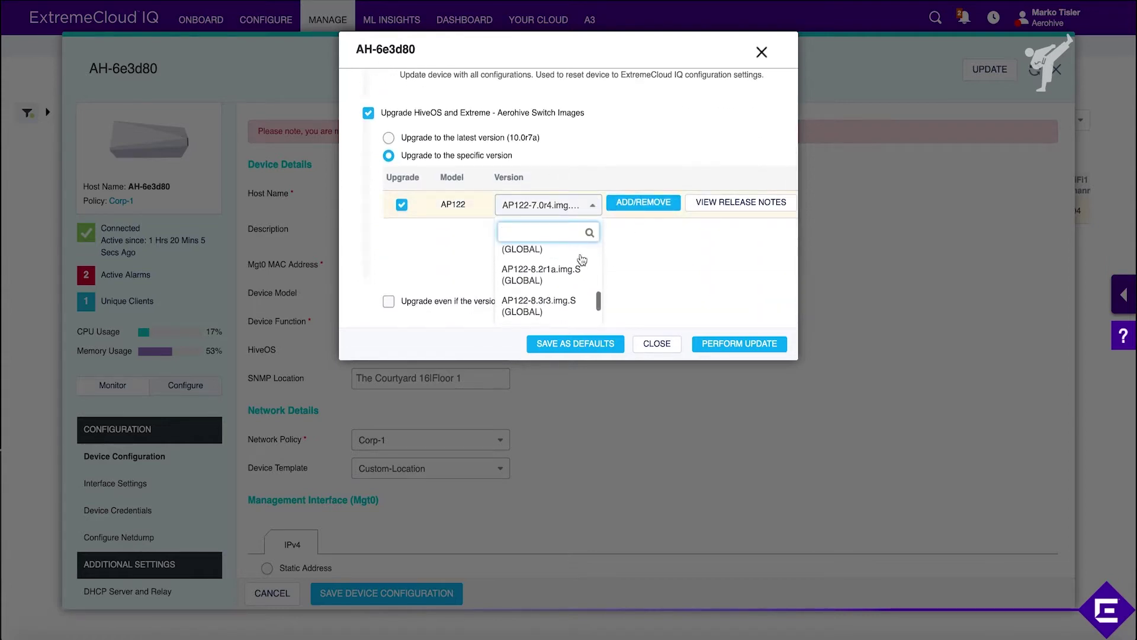
Revert to the latest version 10.0r7a and close the dialog and device window without updating.
{"action": "left_click", "coordinate": [656, 140]}
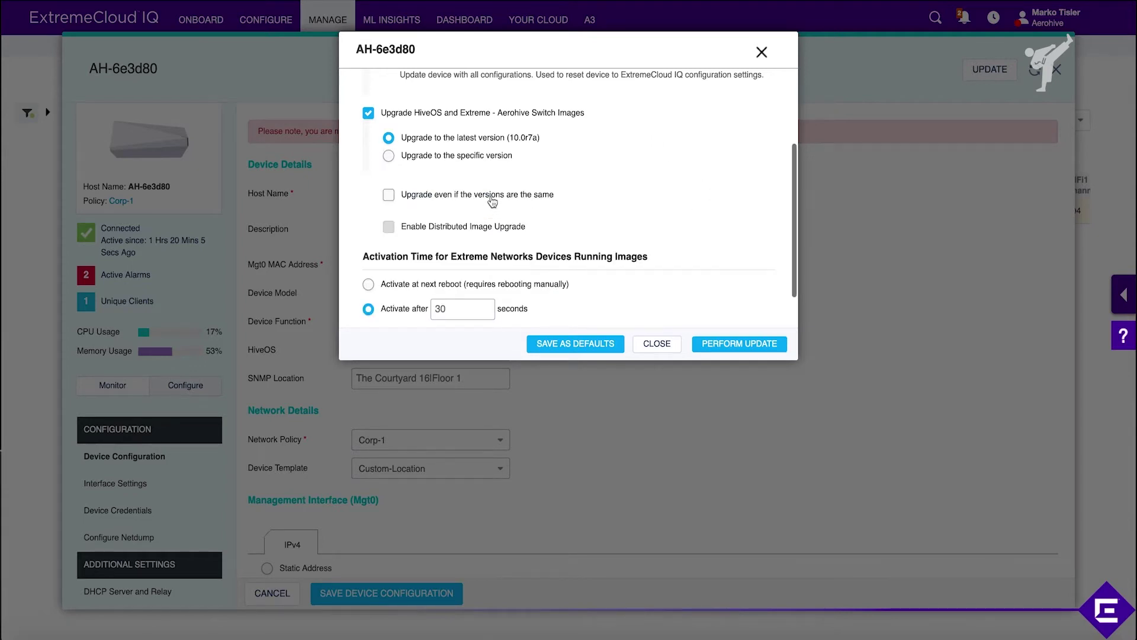
{"action": "left_click", "coordinate": [488, 157]}
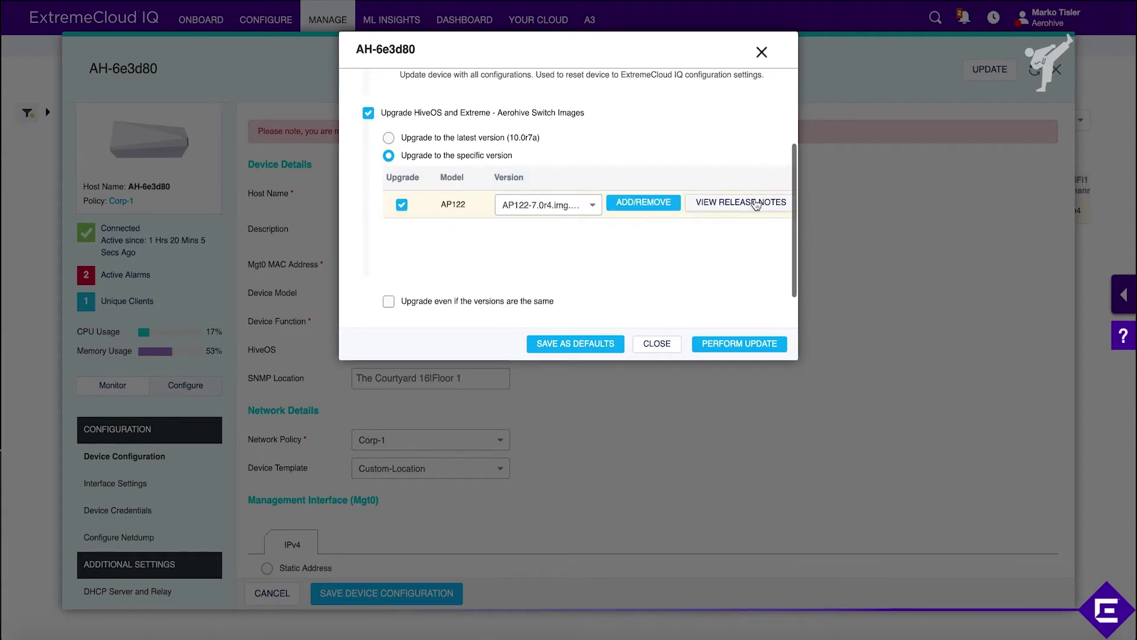
{"action": "left_click", "coordinate": [457, 142]}
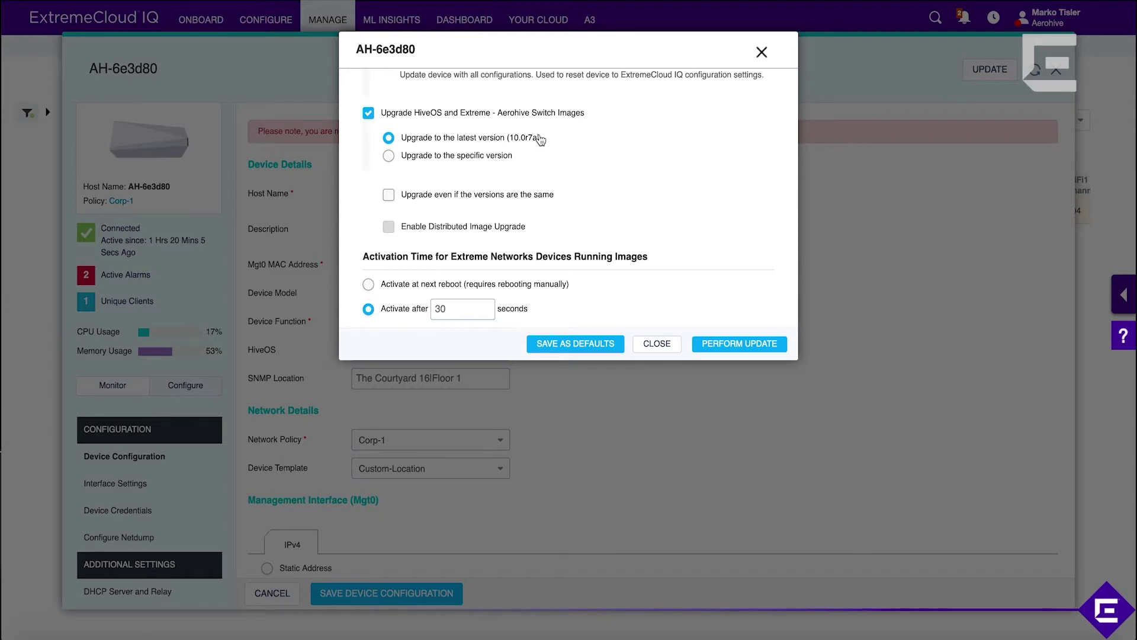
{"action": "left_click", "coordinate": [762, 53]}
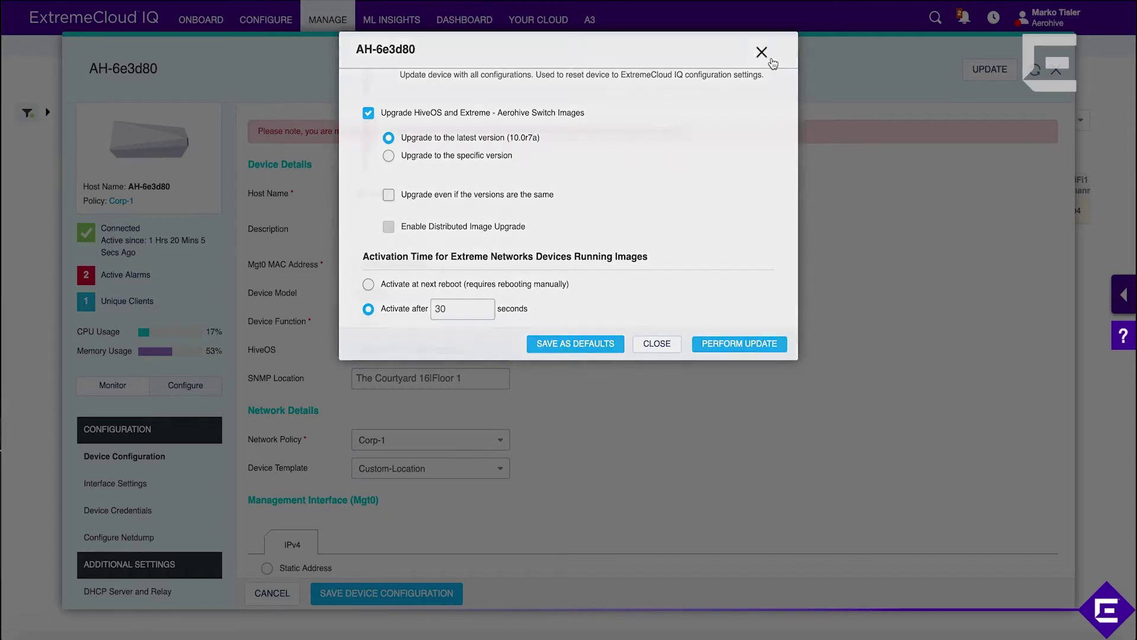
{"action": "left_click", "coordinate": [1056, 70]}
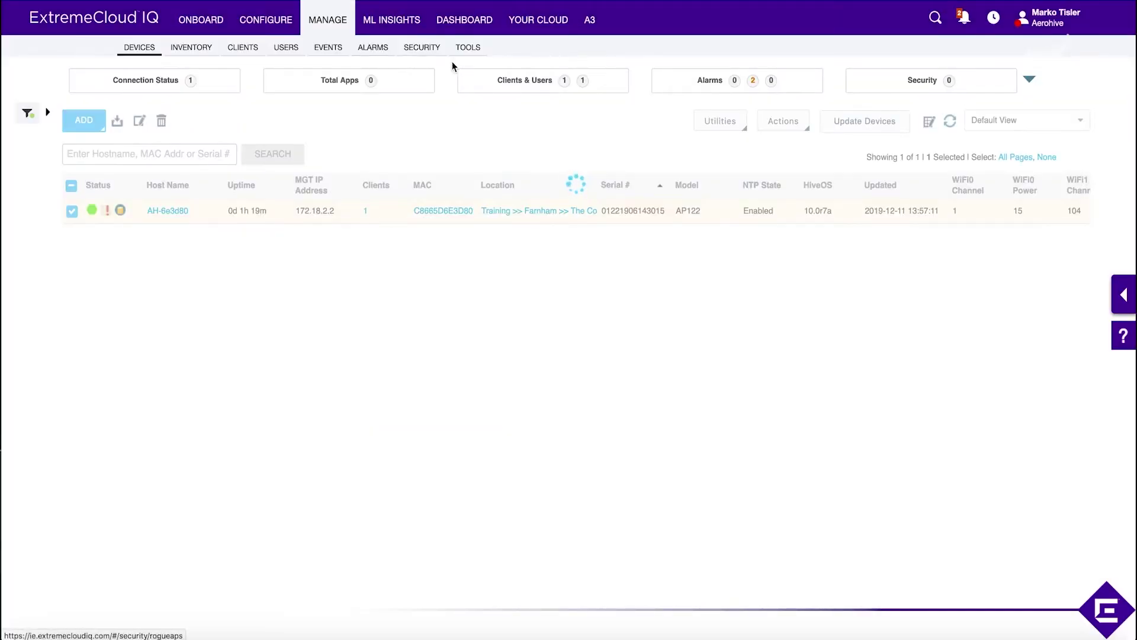
Open Tools > Utilities > VLAN Probe and select AH-6e3d80 for probing.
{"action": "left_click", "coordinate": [478, 48]}
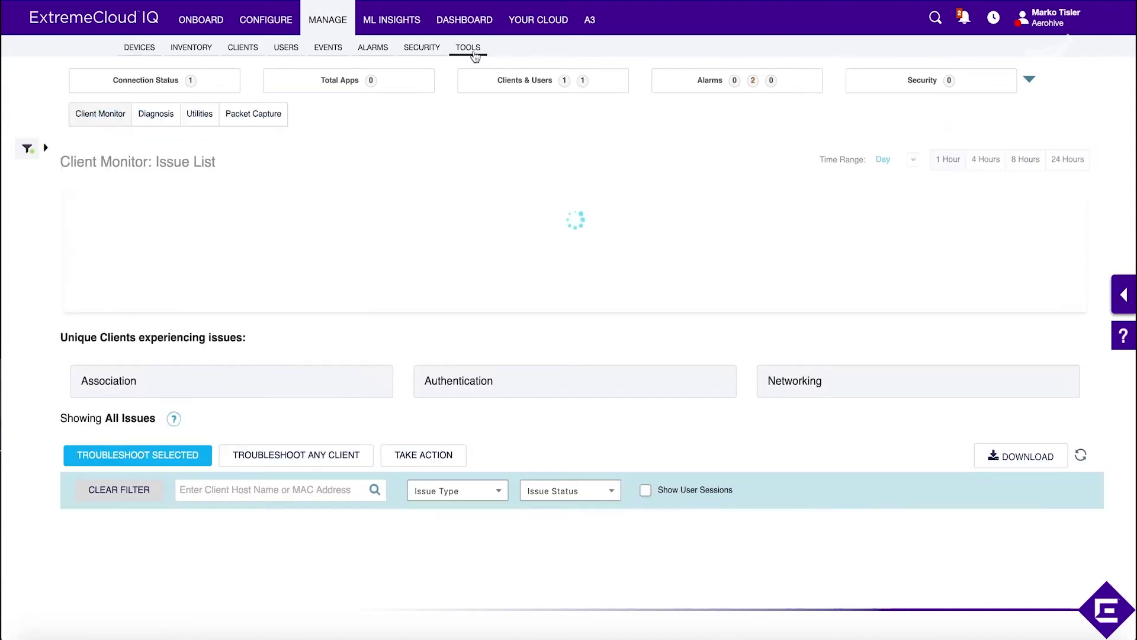
{"action": "left_click", "coordinate": [201, 121]}
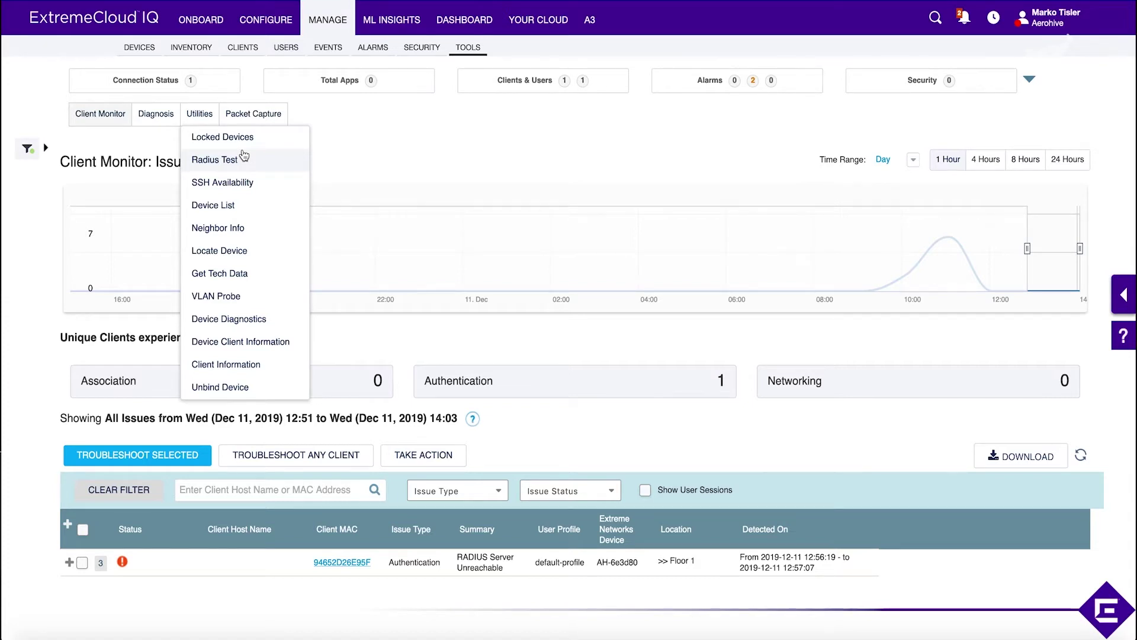
{"action": "left_click", "coordinate": [224, 296]}
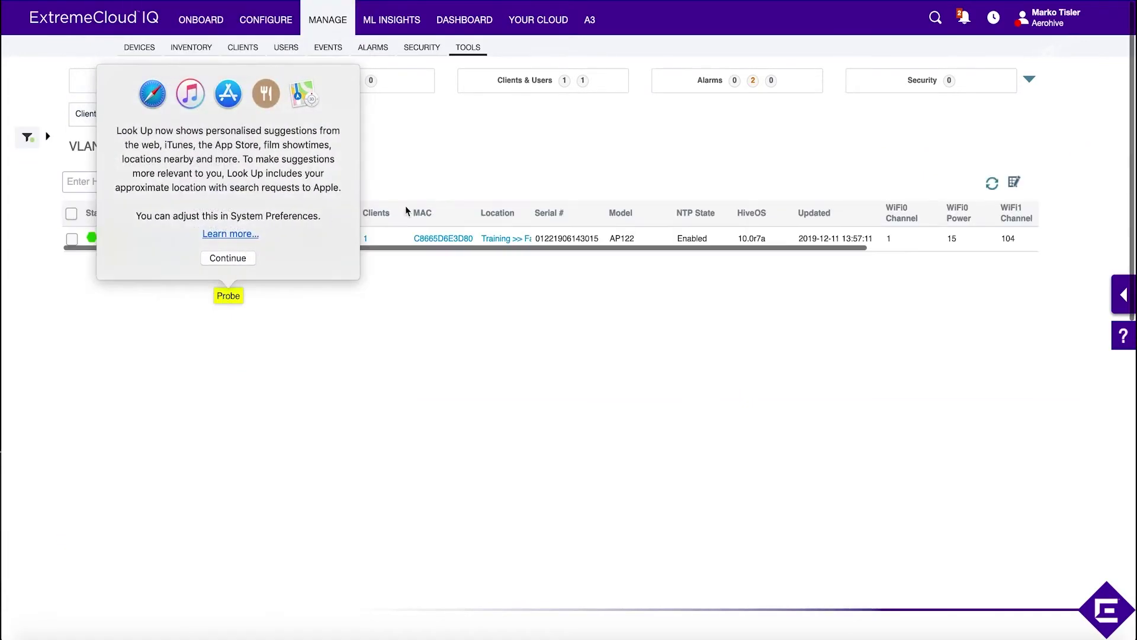
{"action": "left_click", "coordinate": [505, 212]}
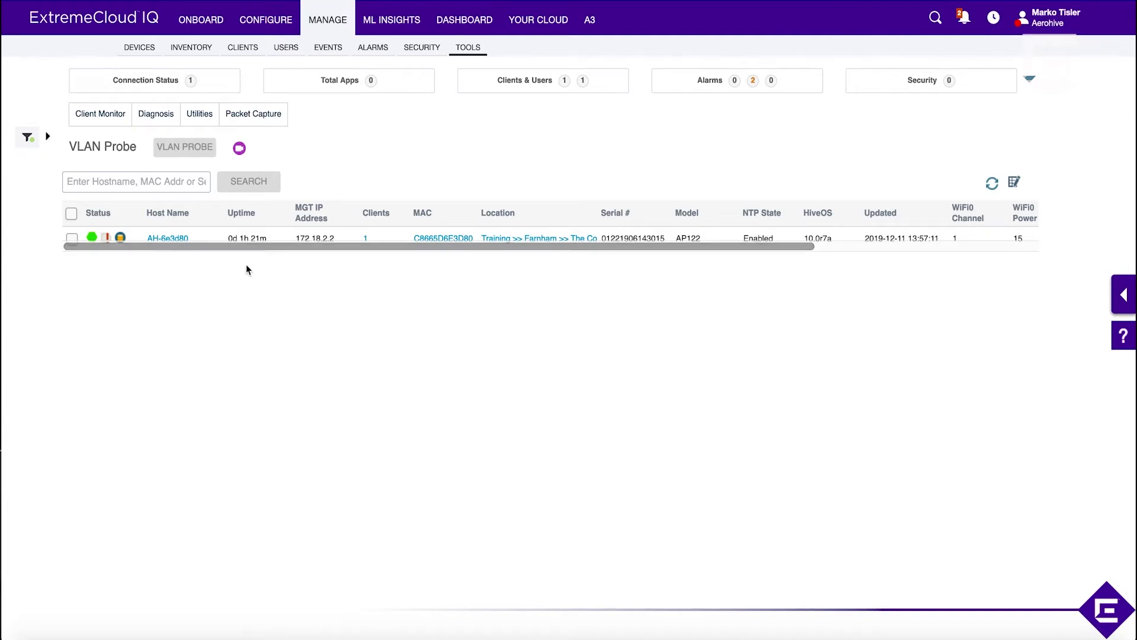
{"action": "left_click", "coordinate": [71, 239]}
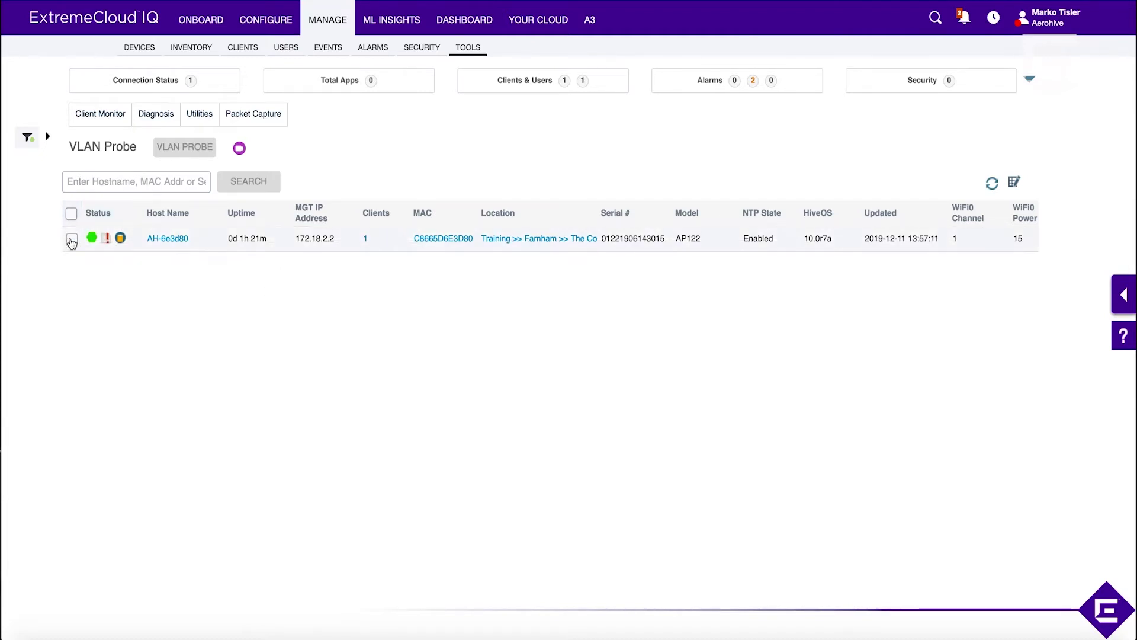
{"action": "left_click", "coordinate": [186, 152]}
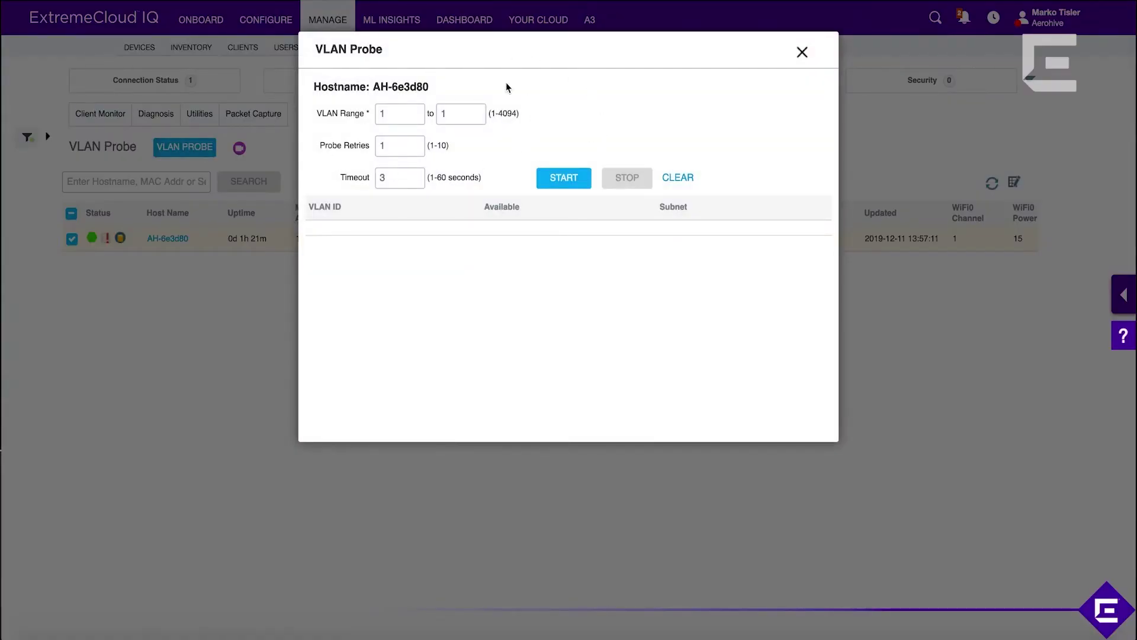
Probe VLANs 1 to 10 and review the VLAN 1 and VLAN 2 subnets found.
{"action": "left_click", "coordinate": [463, 116]}
{"action": "type", "text": "0"}
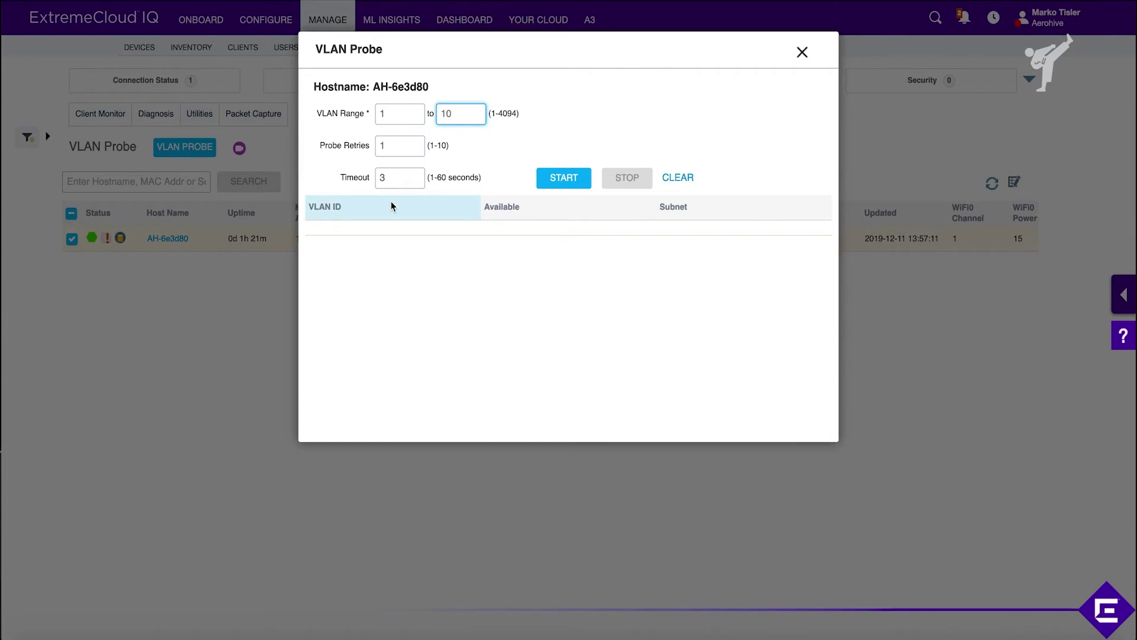
{"action": "left_click", "coordinate": [567, 181]}
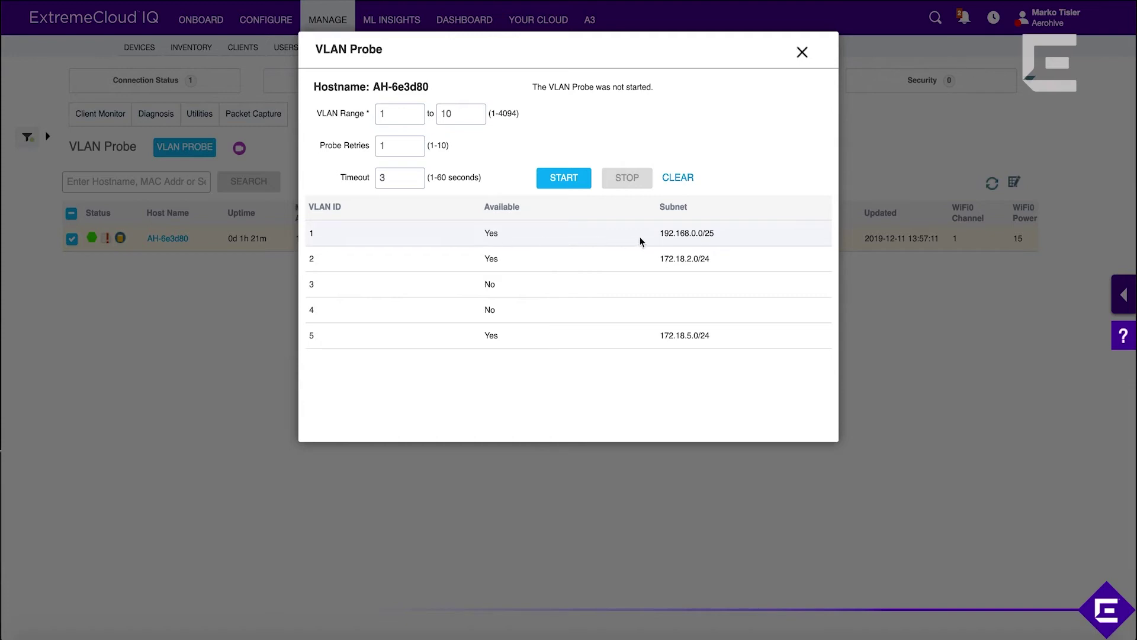
{"action": "triple_click", "coordinate": [697, 237]}
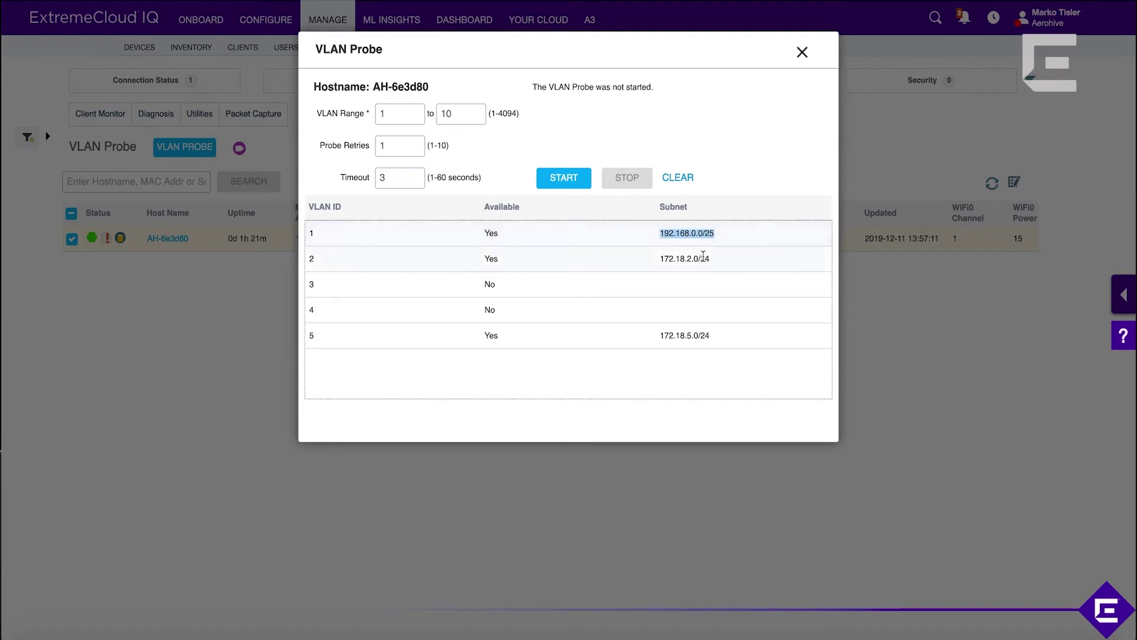
{"action": "triple_click", "coordinate": [697, 258]}
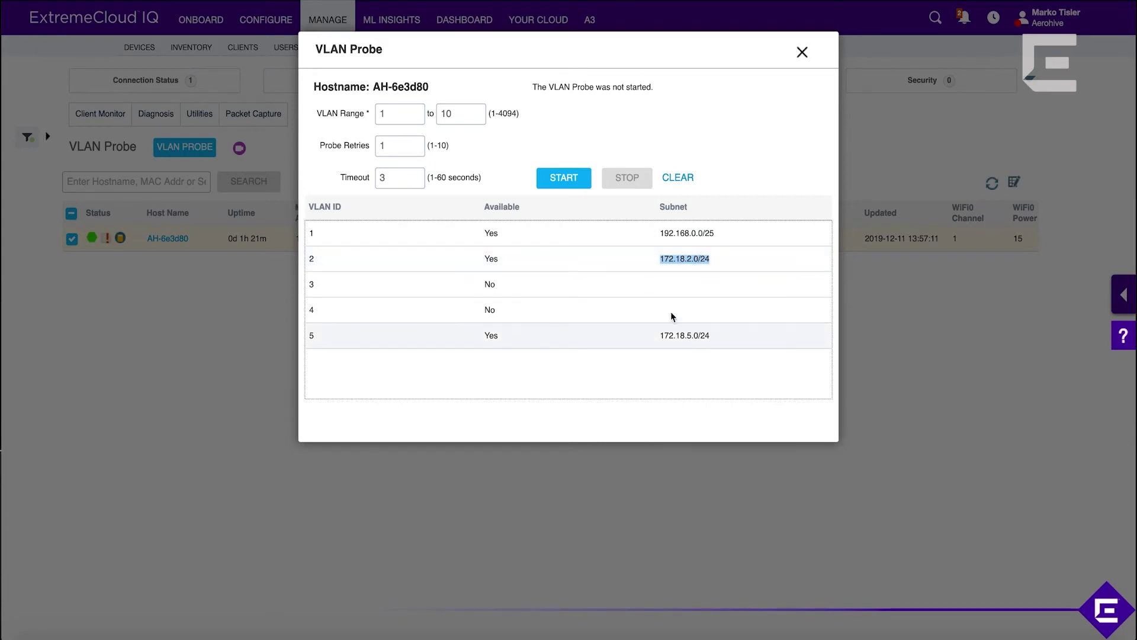
{"action": "left_click", "coordinate": [634, 323]}
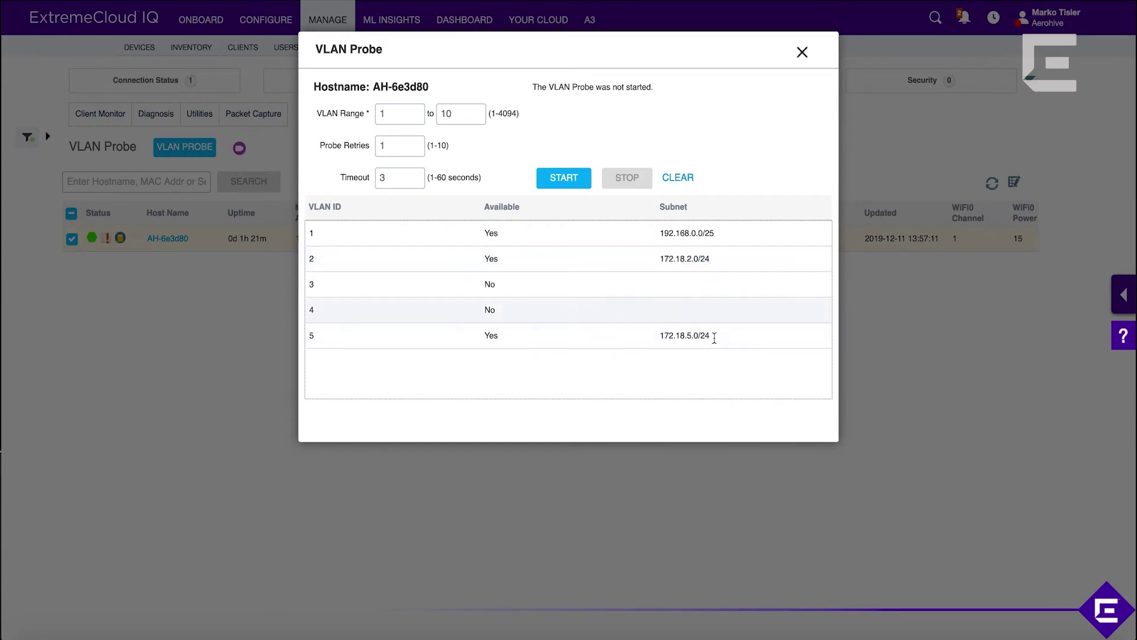
Clear the results, probe VLANs 5 to 10, then close the probe window.
{"action": "left_click", "coordinate": [676, 181]}
{"action": "double_click", "coordinate": [413, 107]}
{"action": "type", "text": "5"}
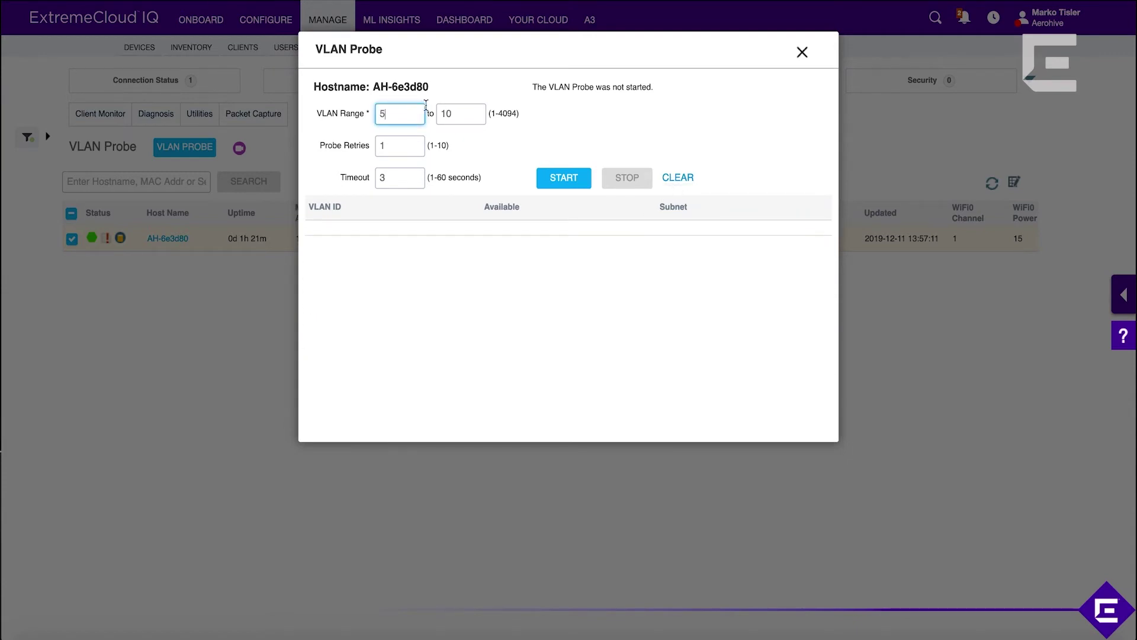
{"action": "double_click", "coordinate": [460, 113]}
{"action": "left_click", "coordinate": [555, 181]}
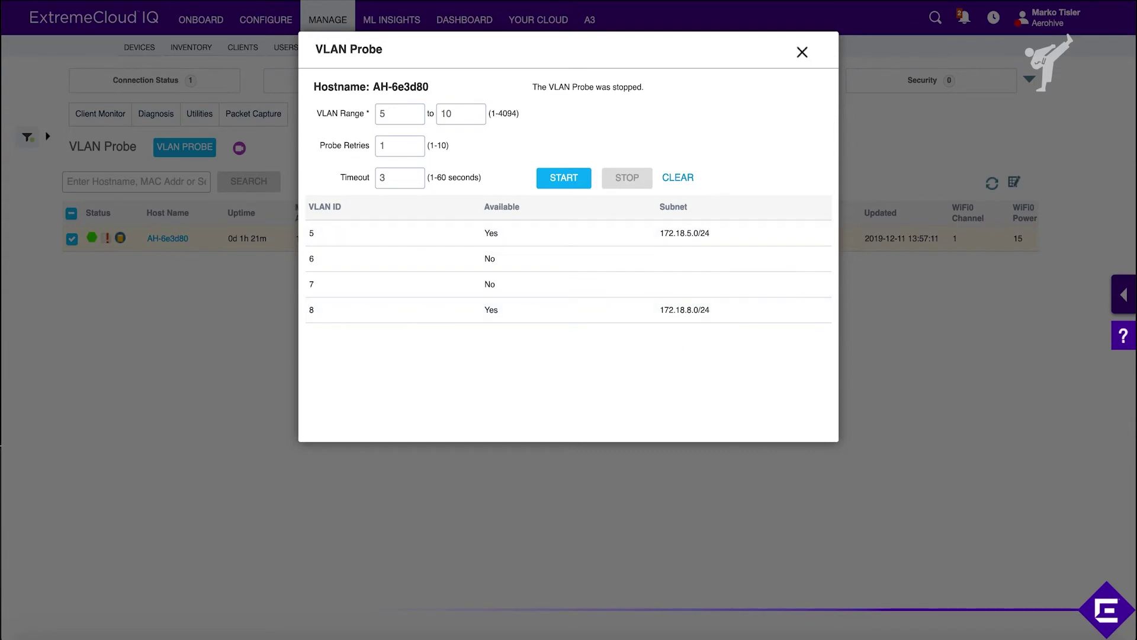
{"action": "left_click", "coordinate": [802, 54]}
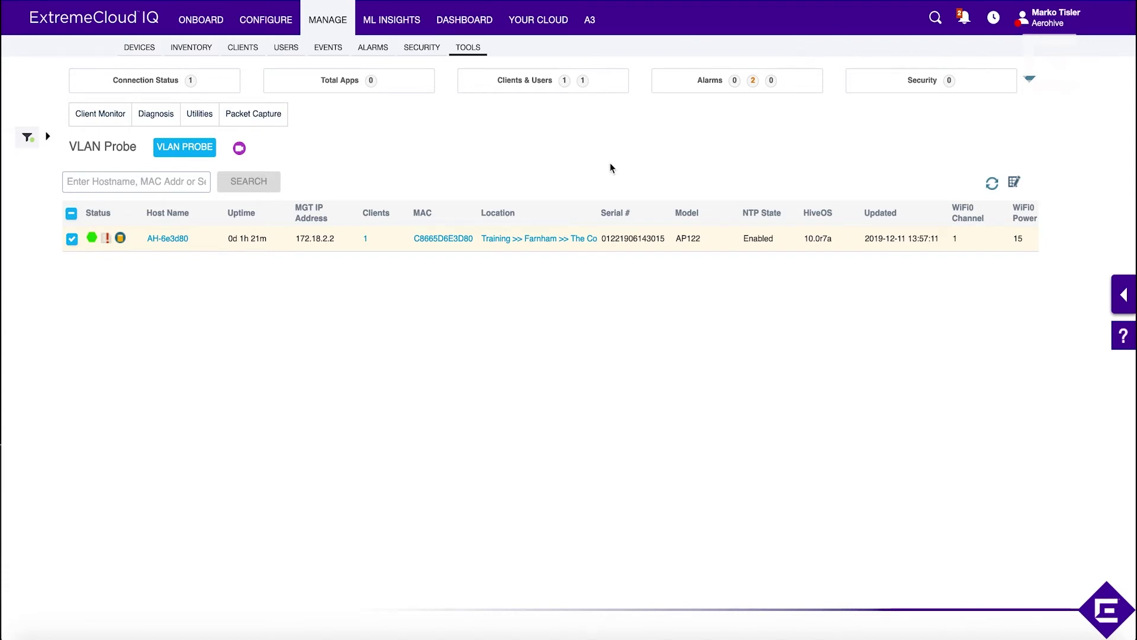
Open VIQ Management from Global Settings and scroll through its backup, export and history sections.
{"action": "left_click", "coordinate": [1053, 23]}
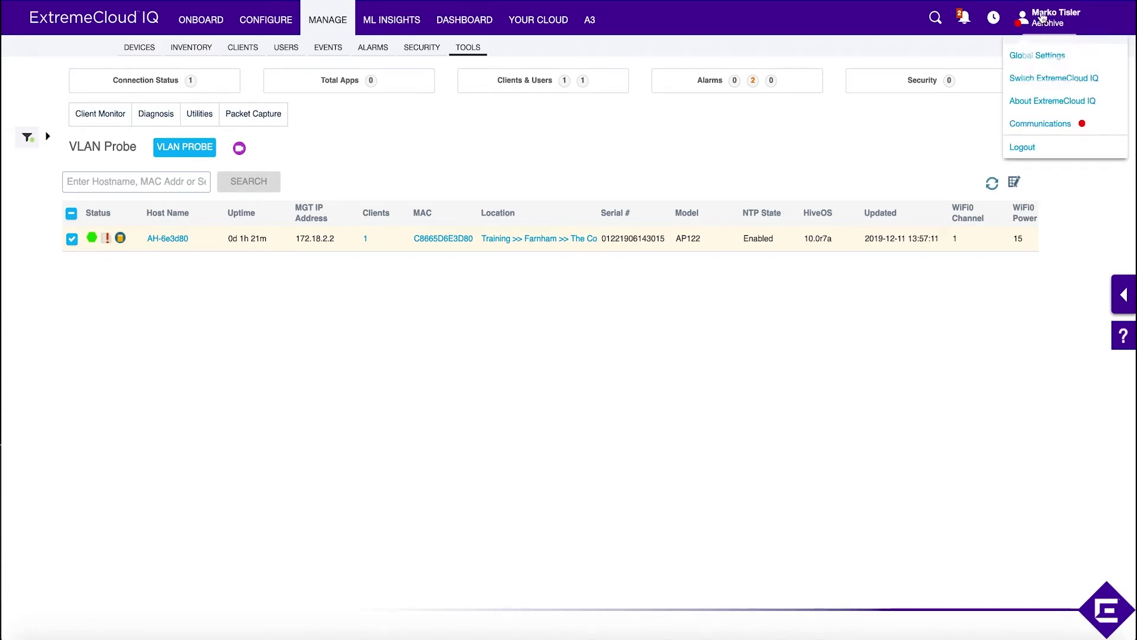
{"action": "left_click", "coordinate": [1037, 57]}
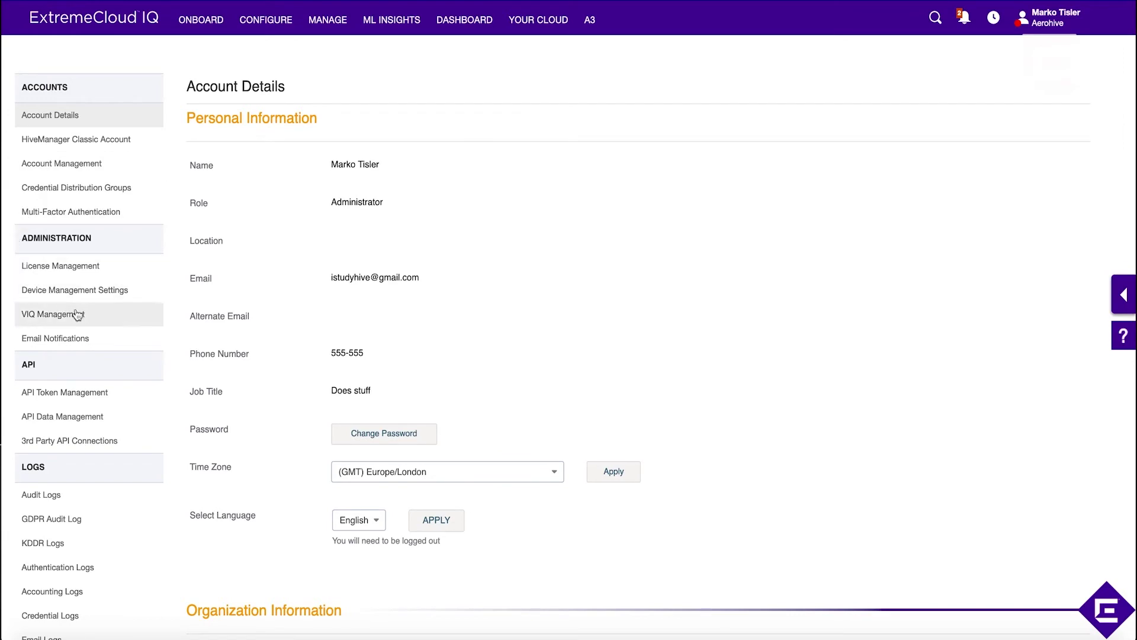
{"action": "left_click", "coordinate": [89, 324]}
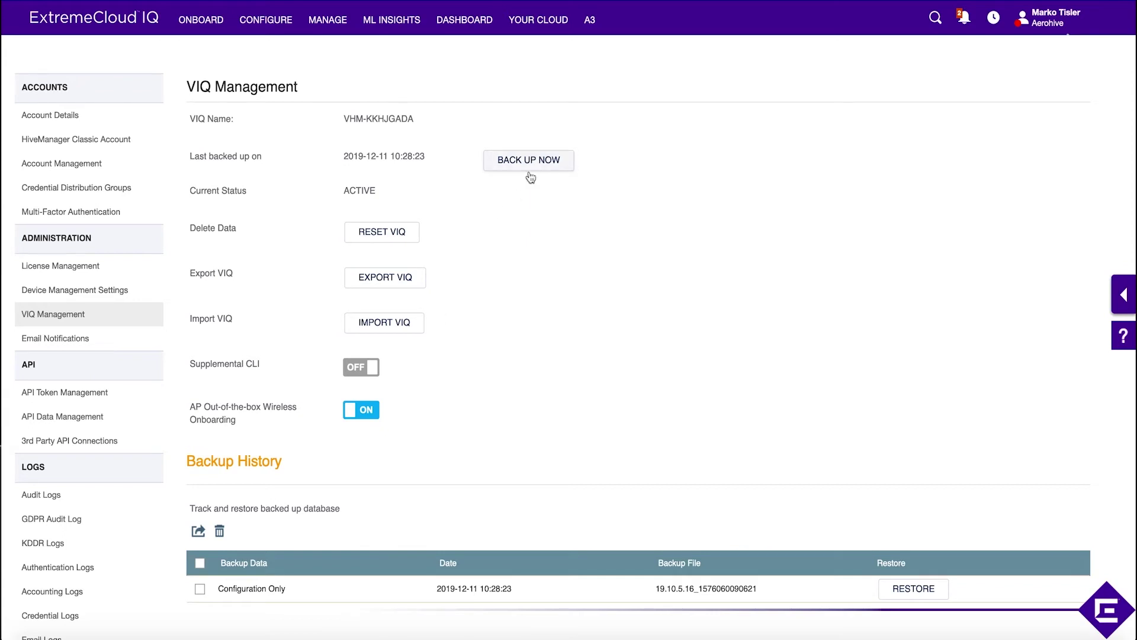
{"action": "scroll", "coordinate": [422, 588], "scroll_direction": "down", "scroll_amount": 3}
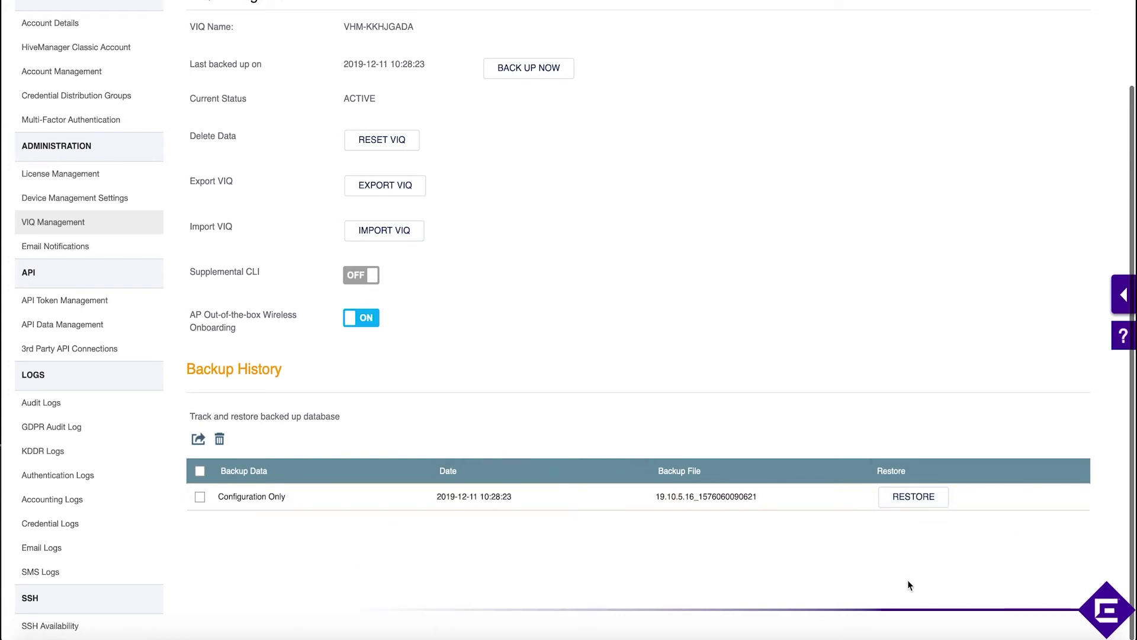
{"action": "scroll", "coordinate": [909, 580], "scroll_direction": "up", "scroll_amount": 1}
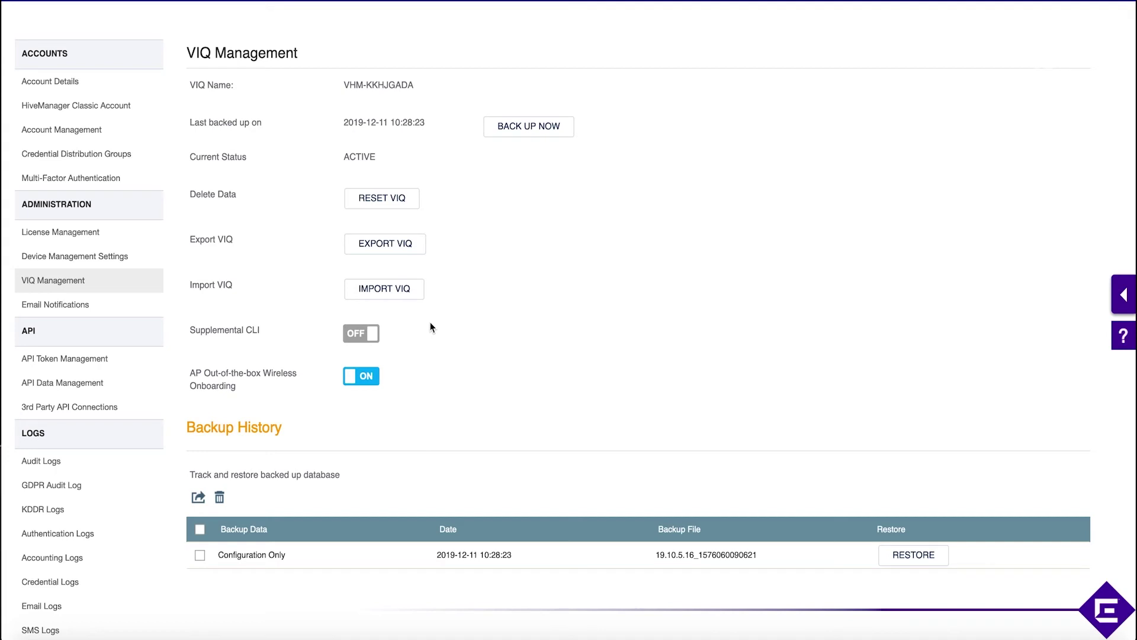
{"action": "scroll", "coordinate": [431, 327], "scroll_direction": "up", "scroll_amount": 2}
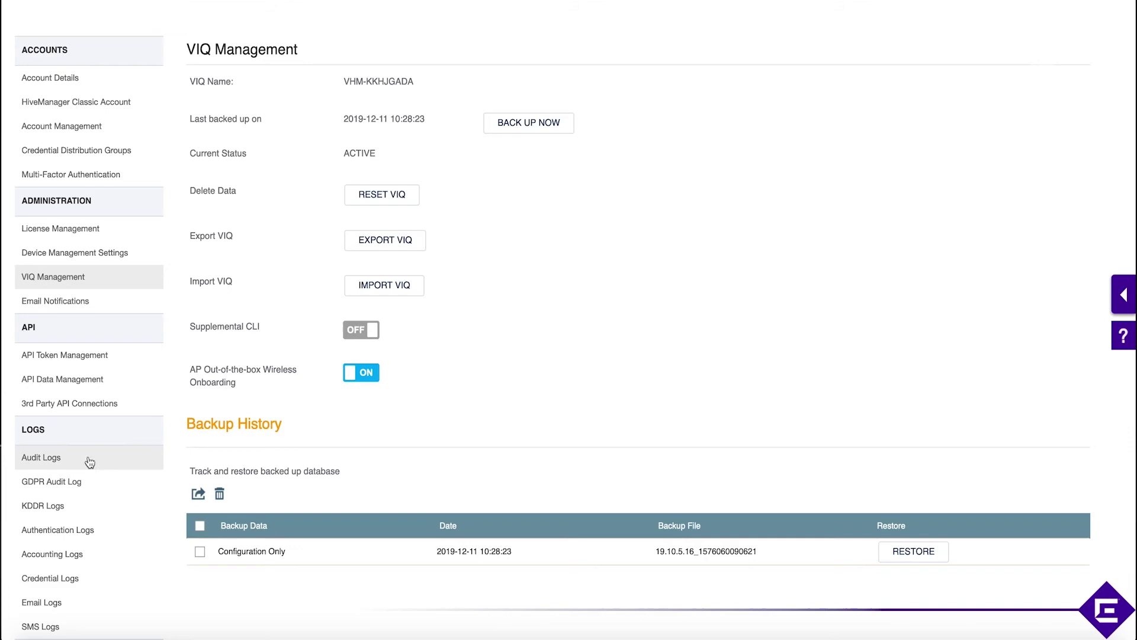
Open the Audit Logs sorted newest first and read the Monitor access-grant and revoke entries.
{"action": "left_click", "coordinate": [50, 461]}
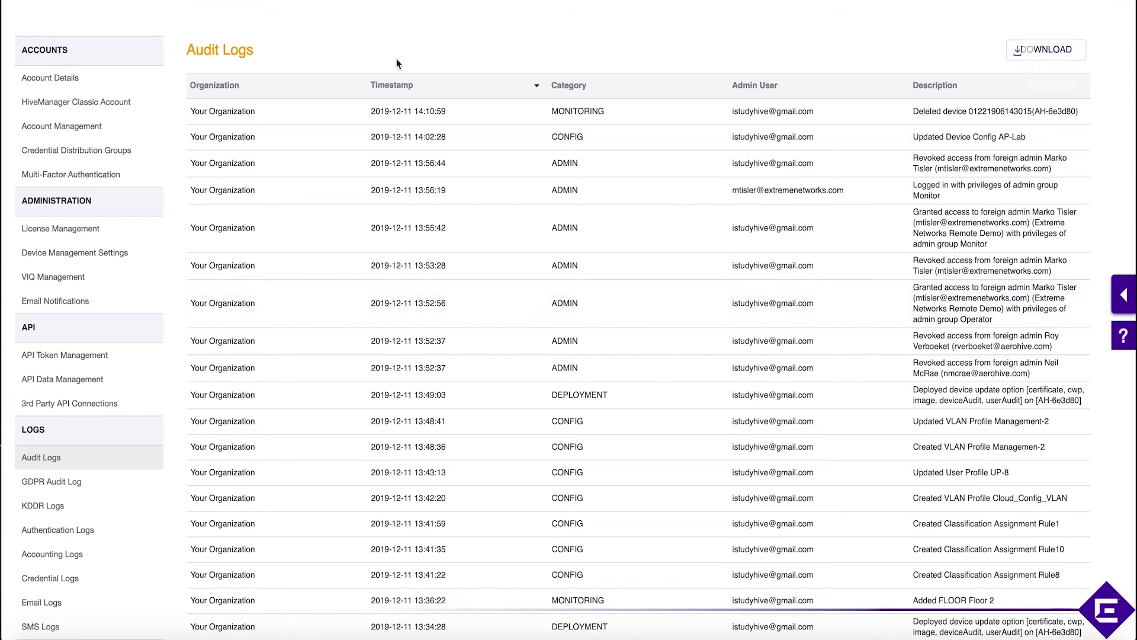
{"action": "left_click", "coordinate": [400, 87]}
{"action": "left_click", "coordinate": [400, 87]}
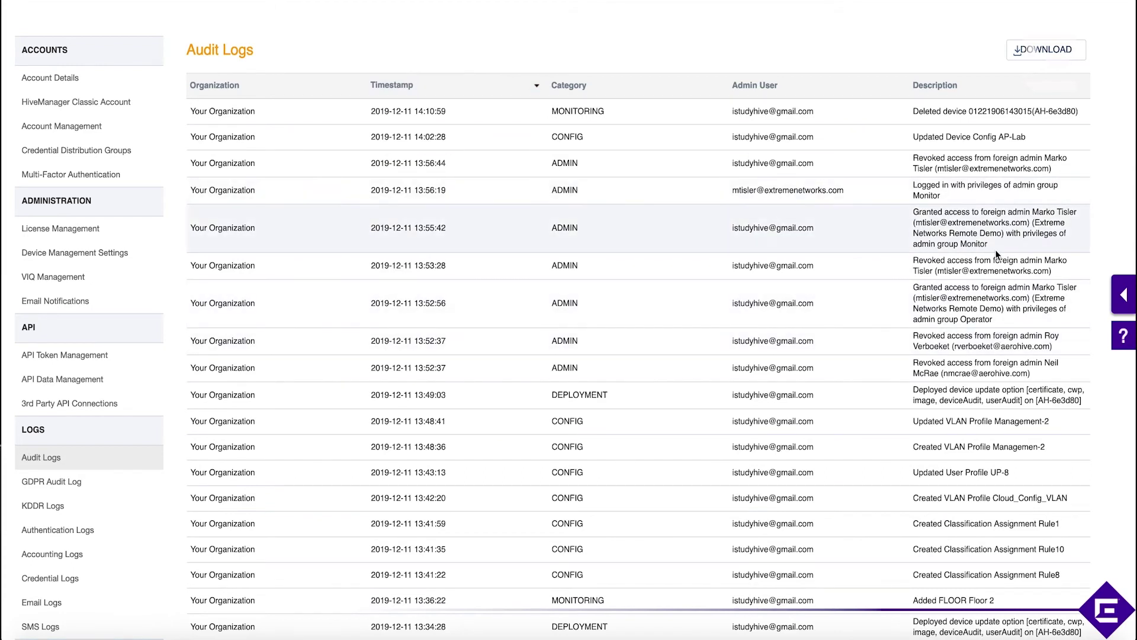
{"action": "left_click_drag", "start_coordinate": [987, 244], "coordinate": [910, 215]}
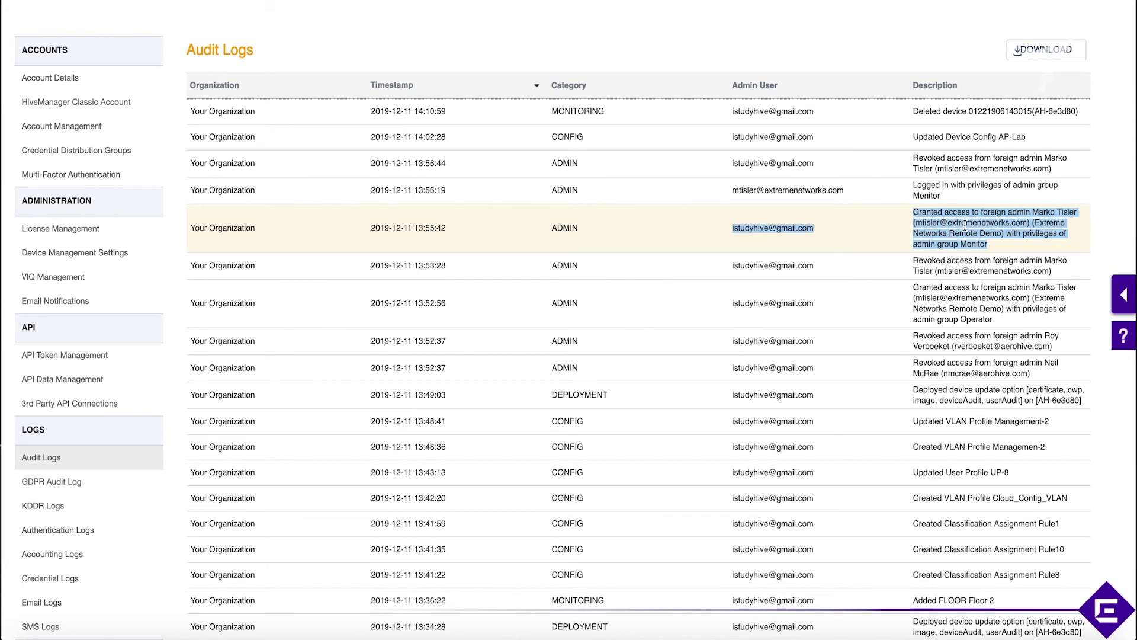
{"action": "left_click_drag", "start_coordinate": [950, 194], "coordinate": [912, 191]}
{"action": "left_click", "coordinate": [915, 189]}
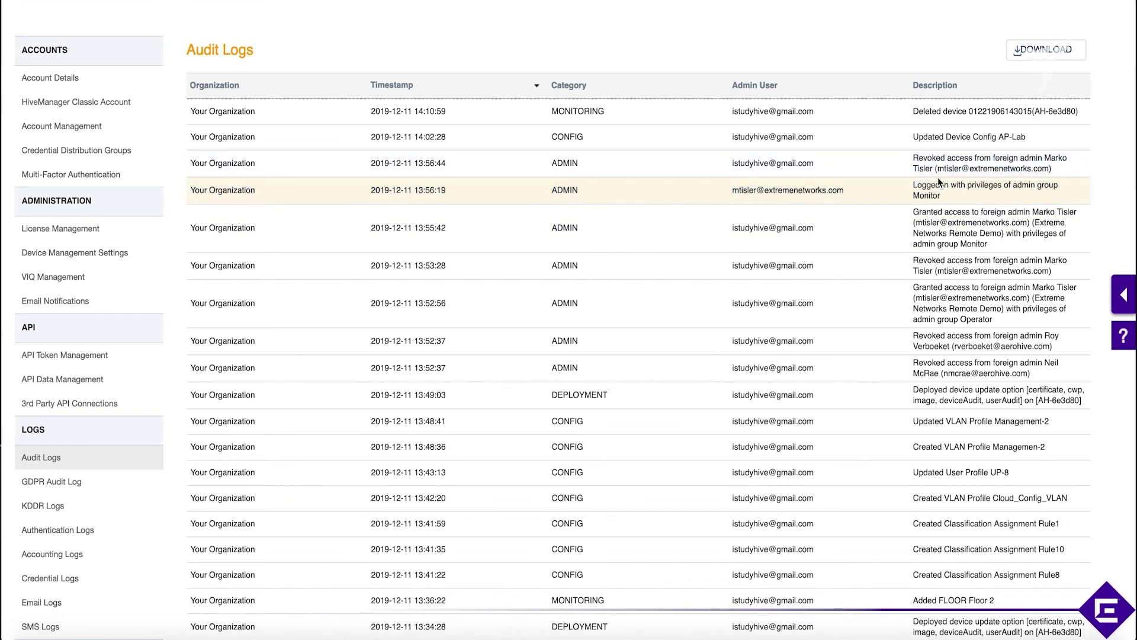
{"action": "left_click_drag", "start_coordinate": [1057, 173], "coordinate": [904, 163]}
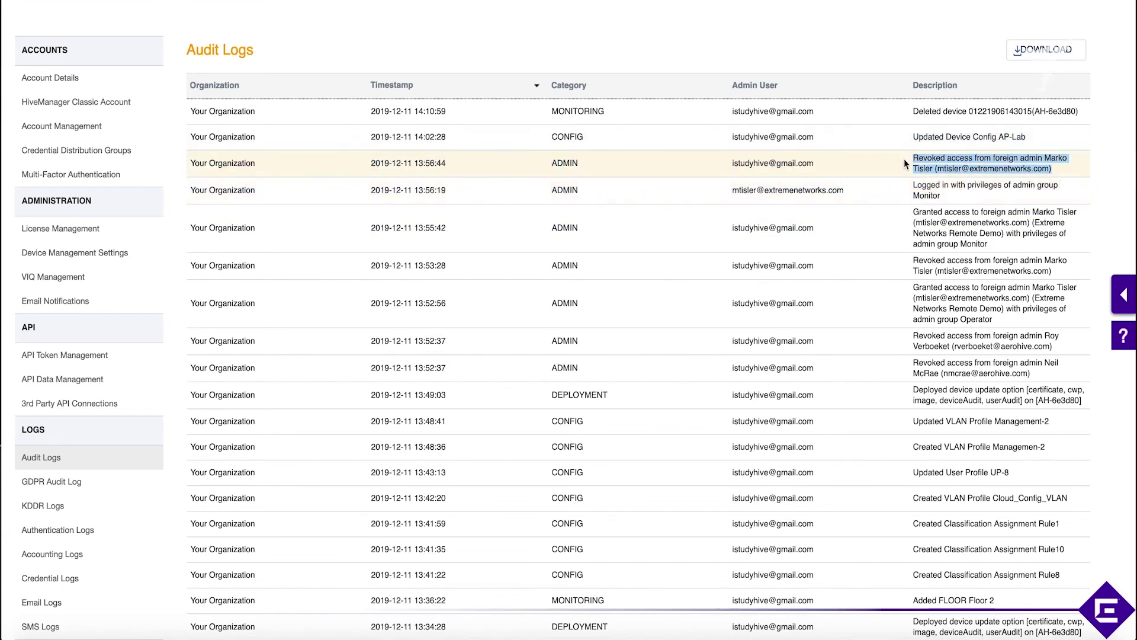
Read the 13:49:03 device update entry and older records, then view the GDPR audit log.
{"action": "scroll", "coordinate": [901, 318], "scroll_direction": "down", "scroll_amount": 3}
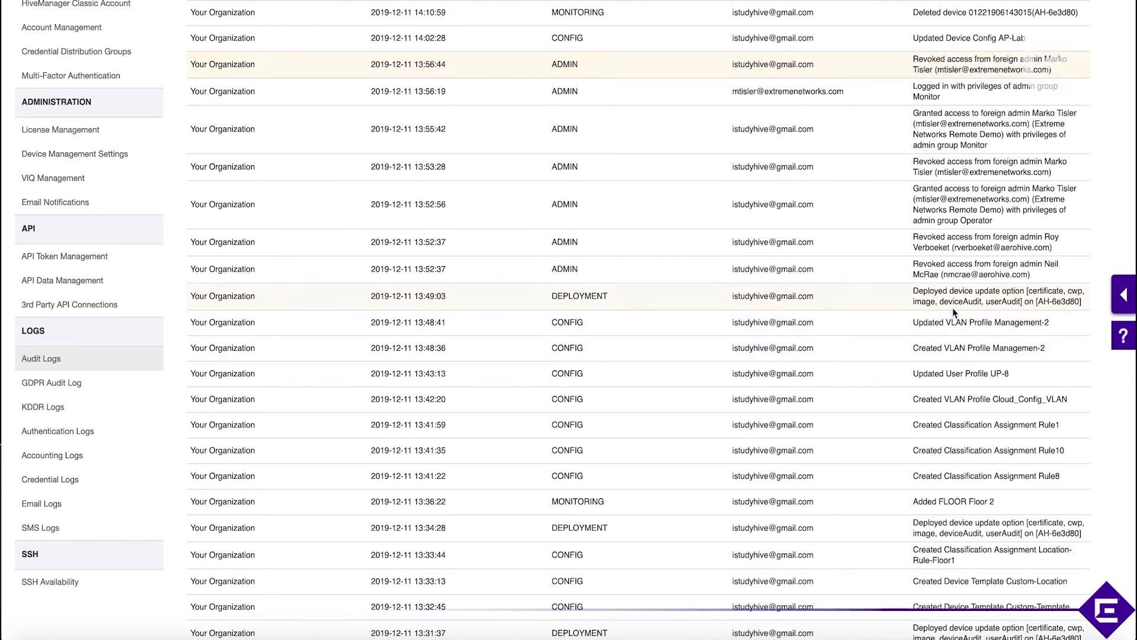
{"action": "triple_click", "coordinate": [952, 307]}
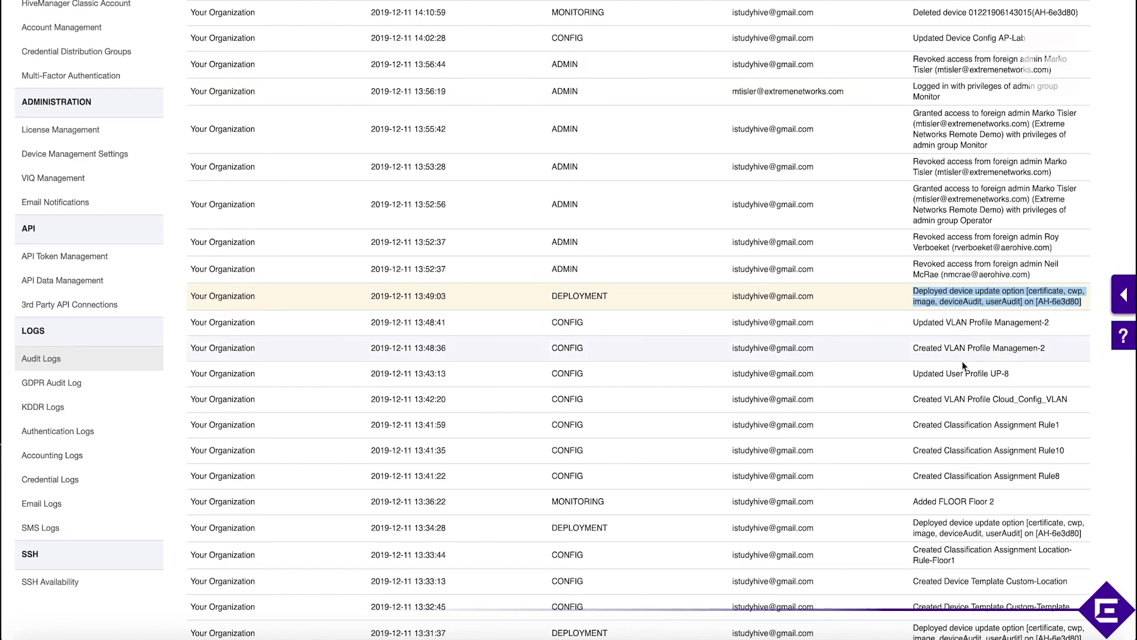
{"action": "scroll", "coordinate": [962, 361], "scroll_direction": "down", "scroll_amount": 2}
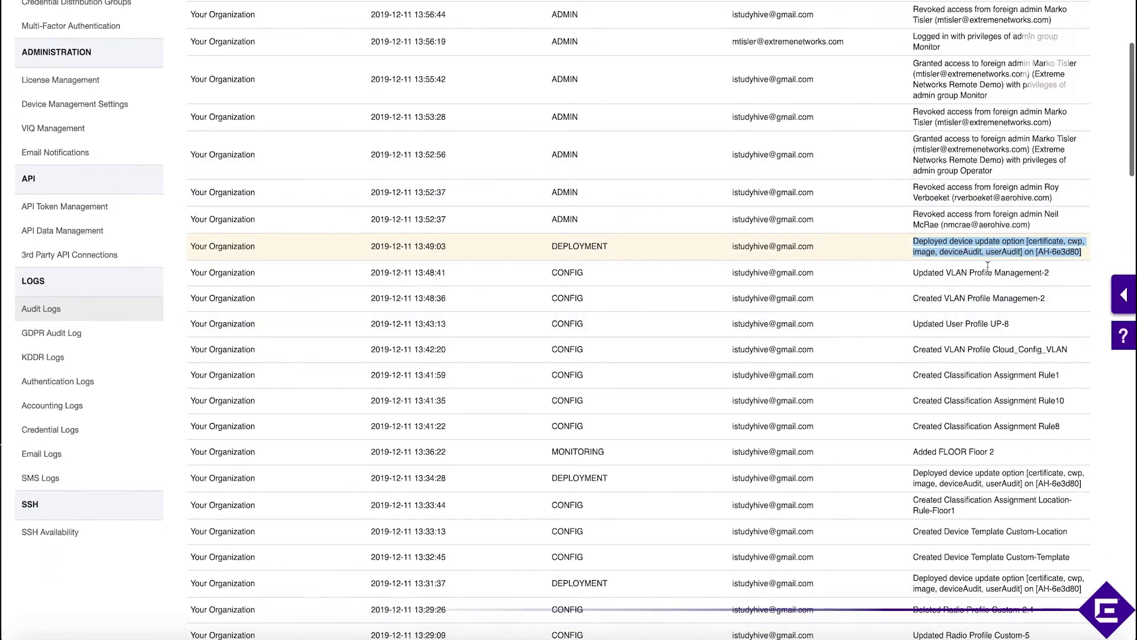
{"action": "scroll", "coordinate": [1009, 414], "scroll_direction": "down", "scroll_amount": 4}
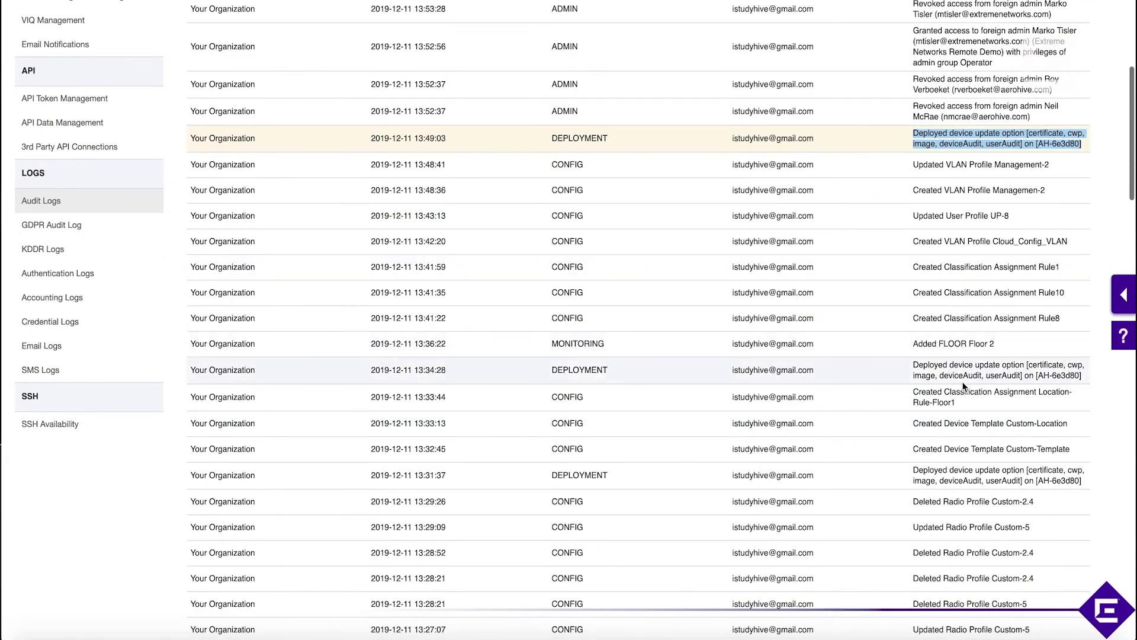
{"action": "scroll", "coordinate": [964, 387], "scroll_direction": "down", "scroll_amount": 2}
{"action": "scroll", "coordinate": [963, 387], "scroll_direction": "up", "scroll_amount": 12}
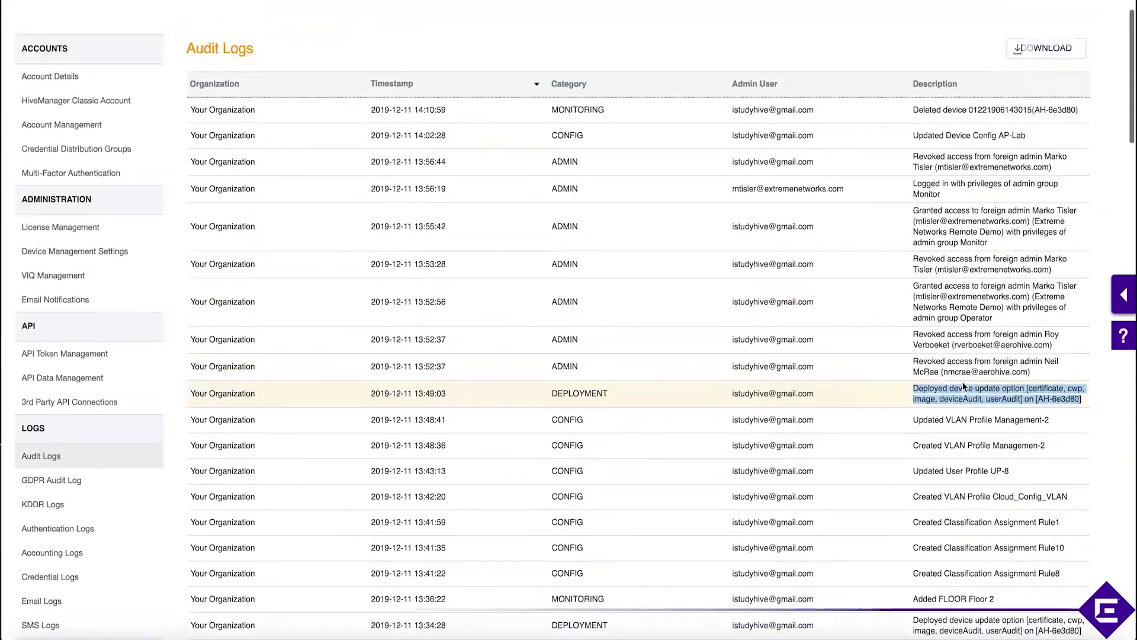
{"action": "scroll", "coordinate": [962, 382], "scroll_direction": "down", "scroll_amount": 5}
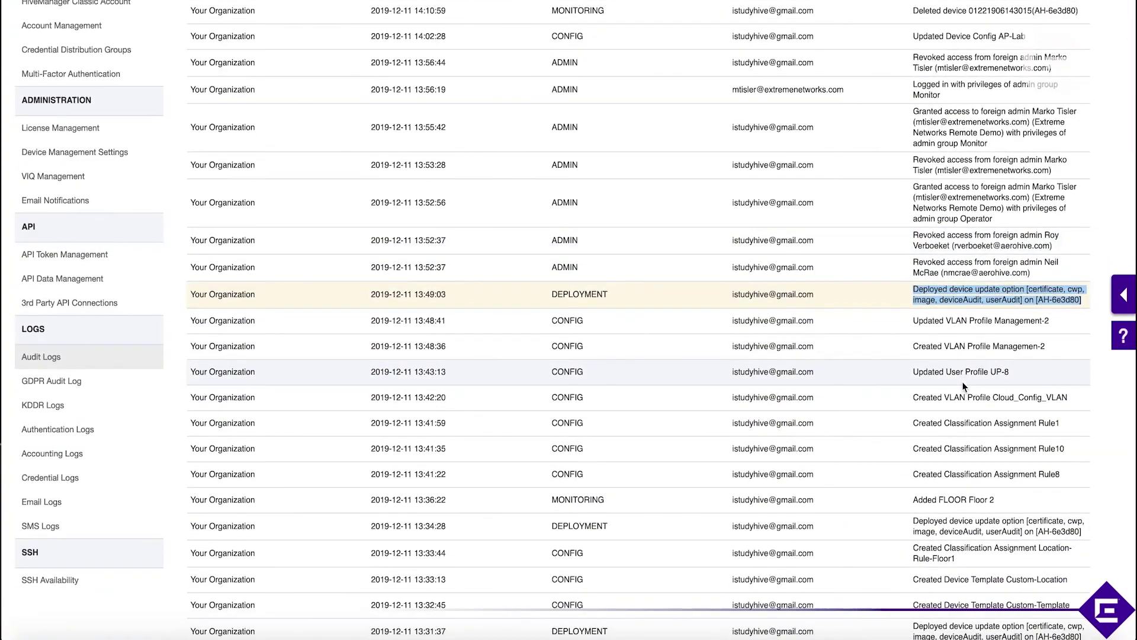
{"action": "scroll", "coordinate": [964, 384], "scroll_direction": "down", "scroll_amount": 2}
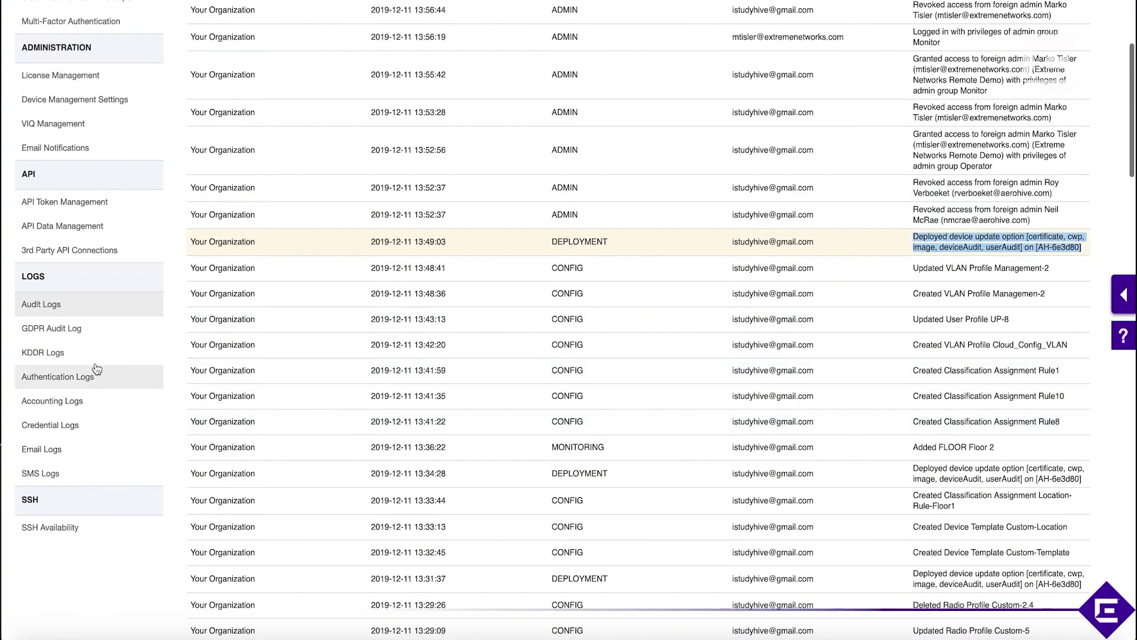
{"action": "left_click", "coordinate": [50, 329]}
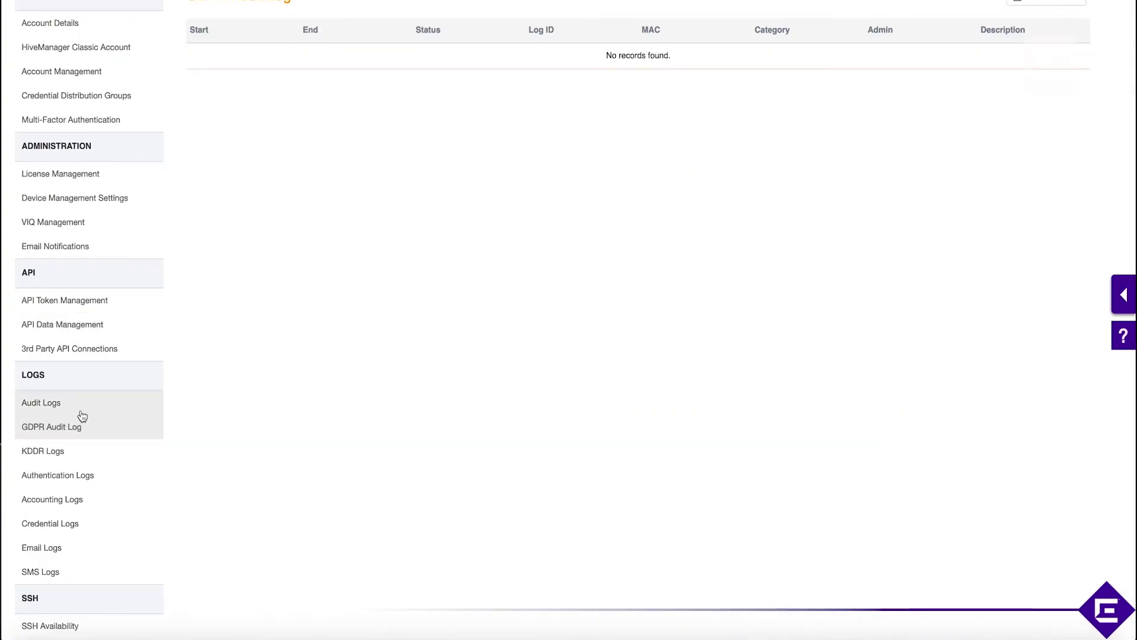
View the KDDR, authentication and accounting logs.
{"action": "left_click", "coordinate": [64, 455]}
{"action": "left_click", "coordinate": [73, 473]}
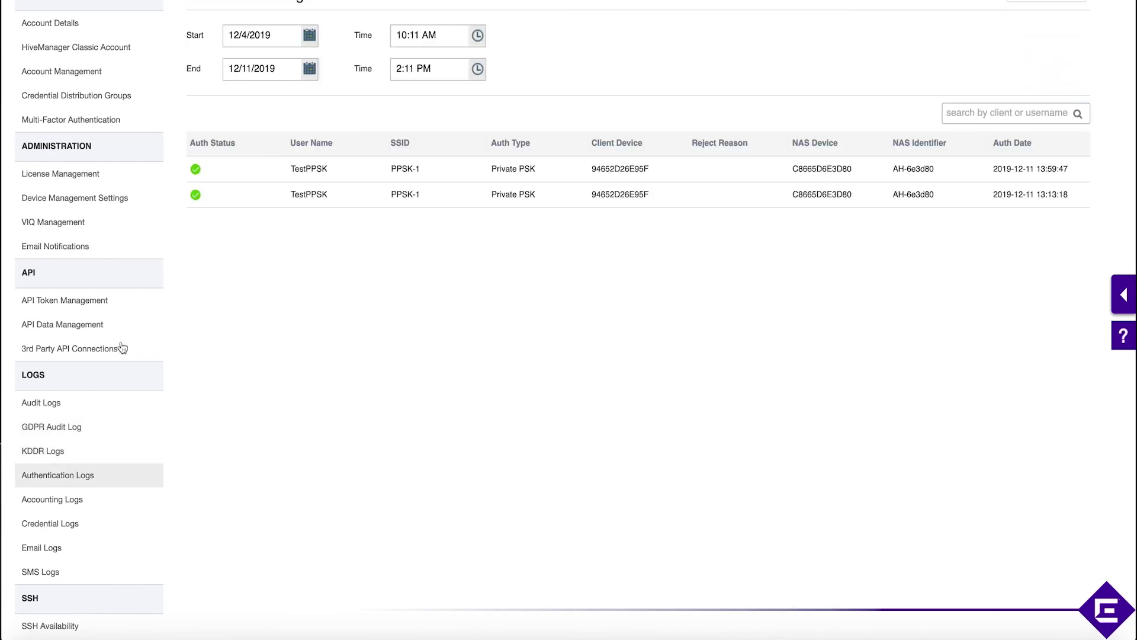
{"action": "scroll", "coordinate": [168, 267], "scroll_direction": "up", "scroll_amount": 3}
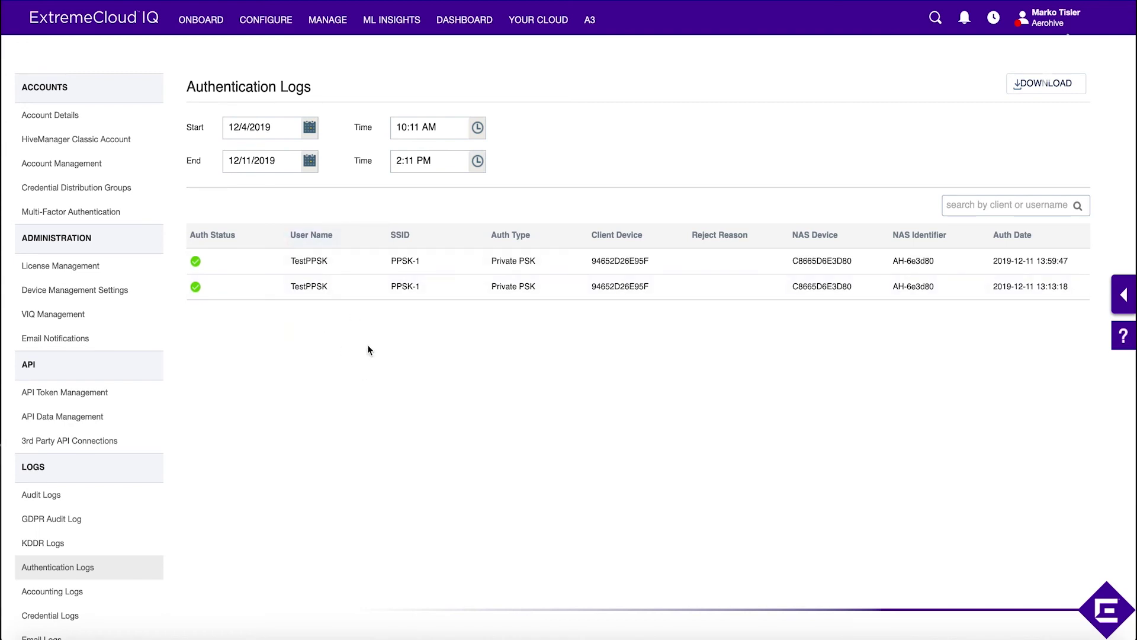
{"action": "scroll", "coordinate": [363, 419], "scroll_direction": "down", "scroll_amount": 2}
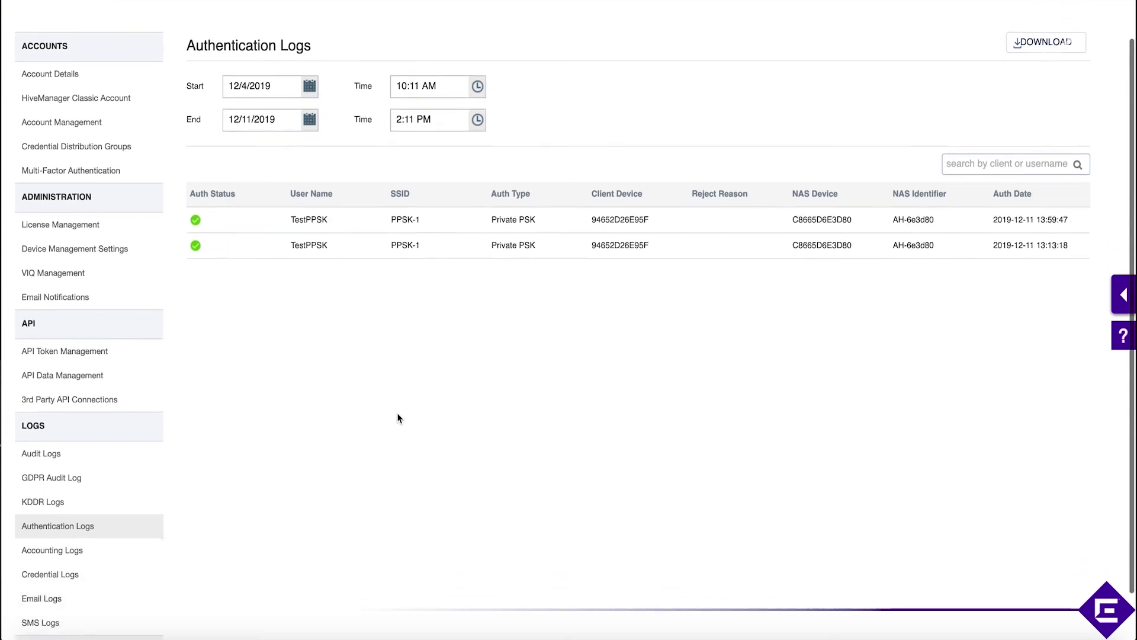
{"action": "left_click", "coordinate": [71, 535]}
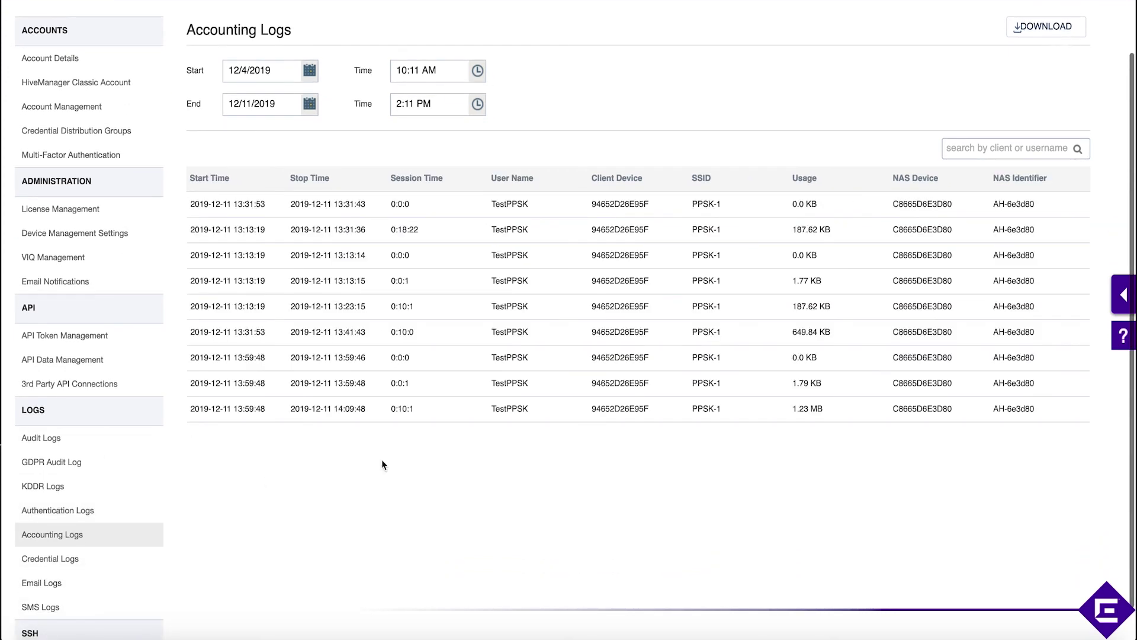
{"action": "scroll", "coordinate": [385, 441], "scroll_direction": "down", "scroll_amount": 1}
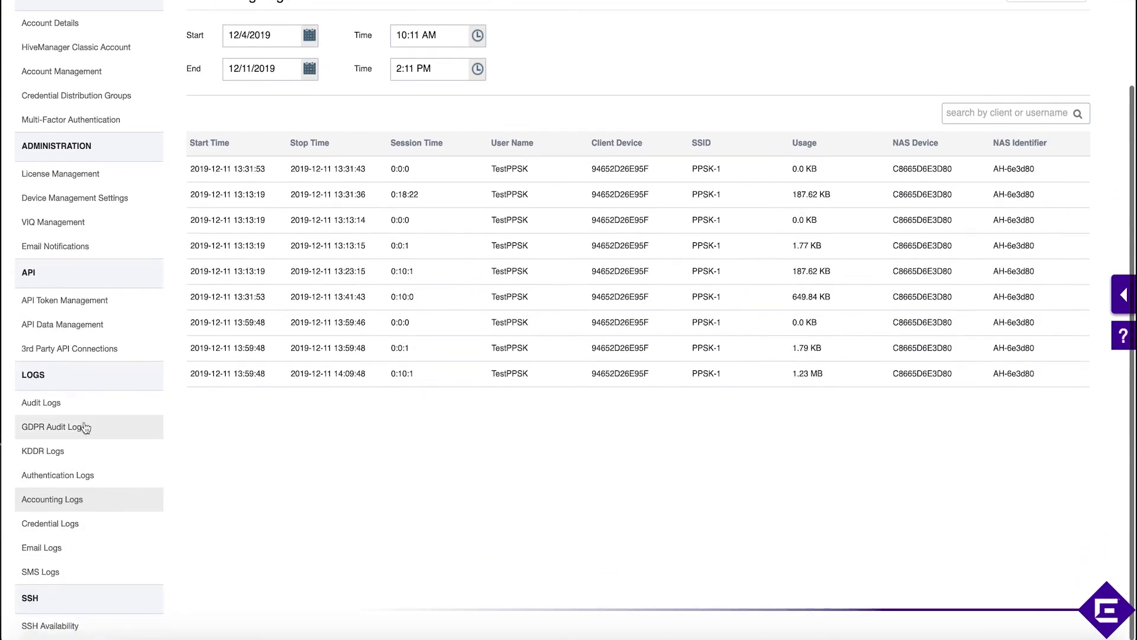
Check the email and SMS logs, then return to the Audit Logs.
{"action": "left_click", "coordinate": [65, 552]}
{"action": "left_click", "coordinate": [60, 572]}
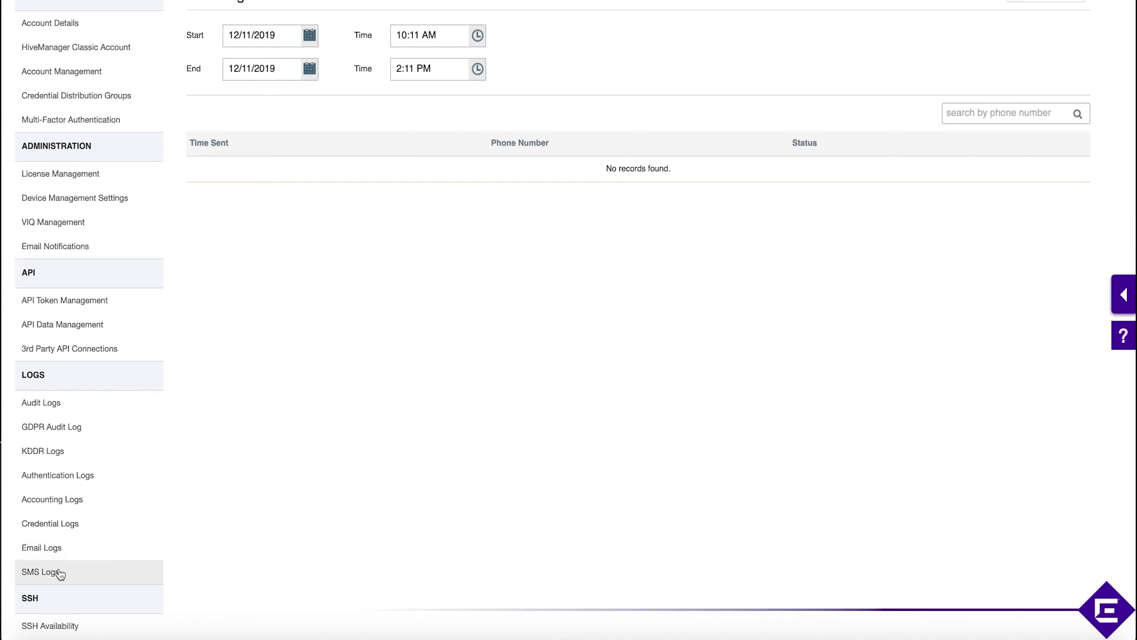
{"action": "left_click", "coordinate": [54, 558]}
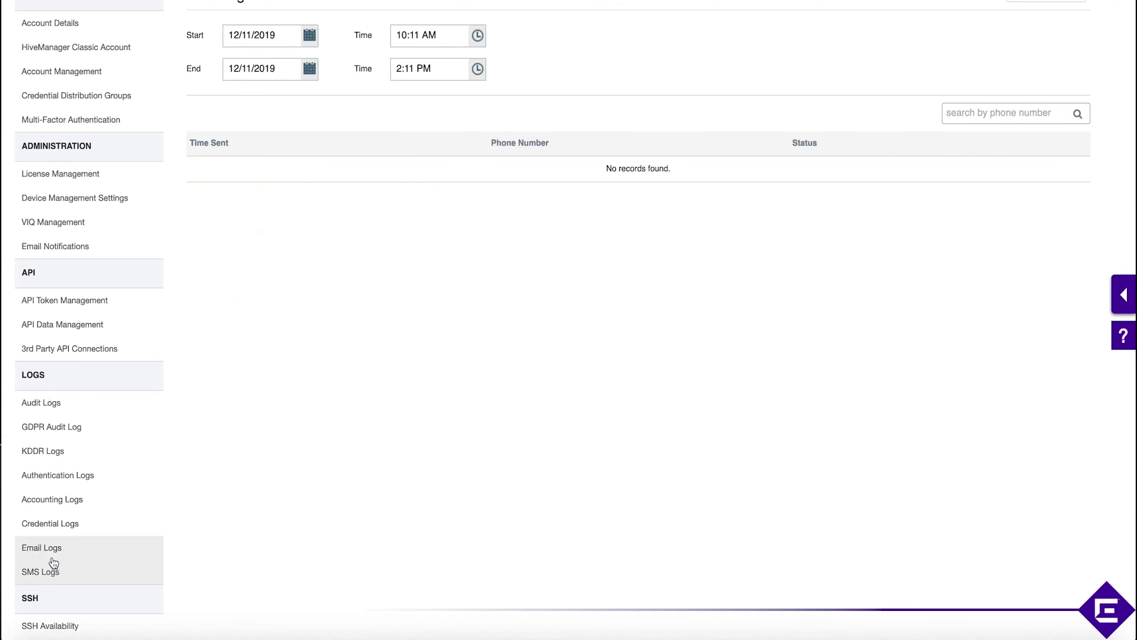
{"action": "left_click", "coordinate": [52, 568]}
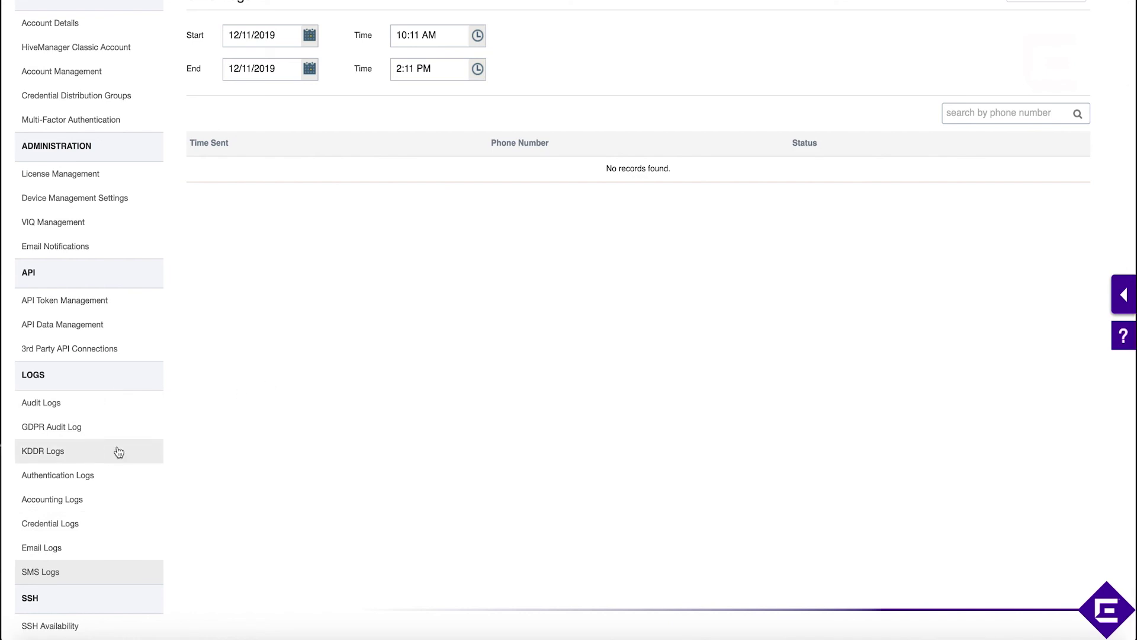
{"action": "scroll", "coordinate": [237, 478], "scroll_direction": "up", "scroll_amount": 2}
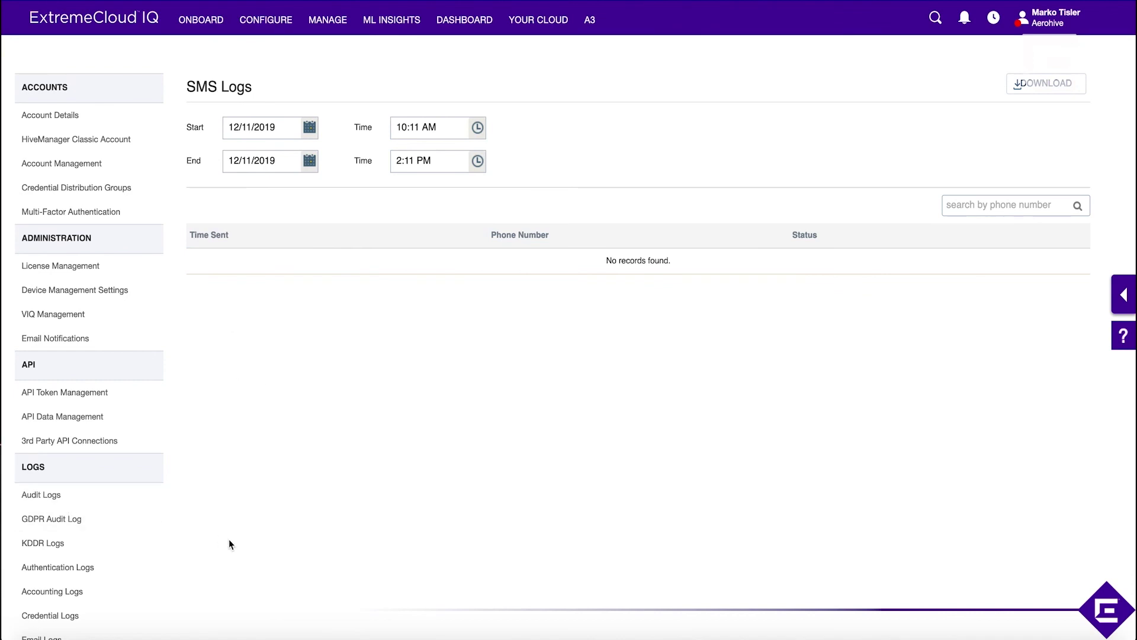
{"action": "left_click", "coordinate": [88, 501]}
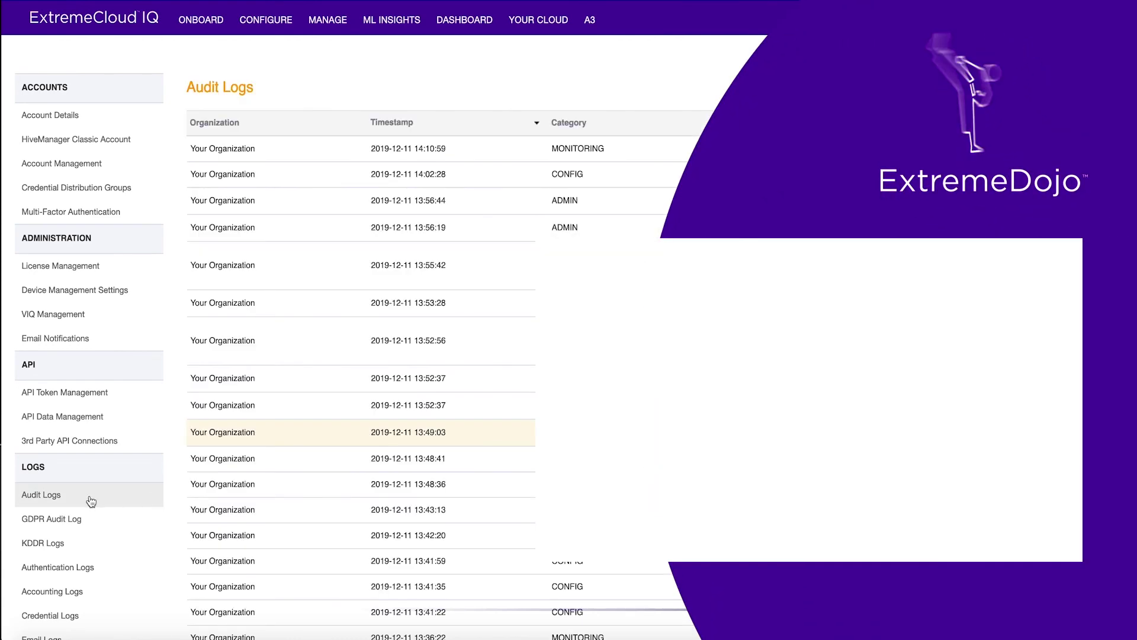